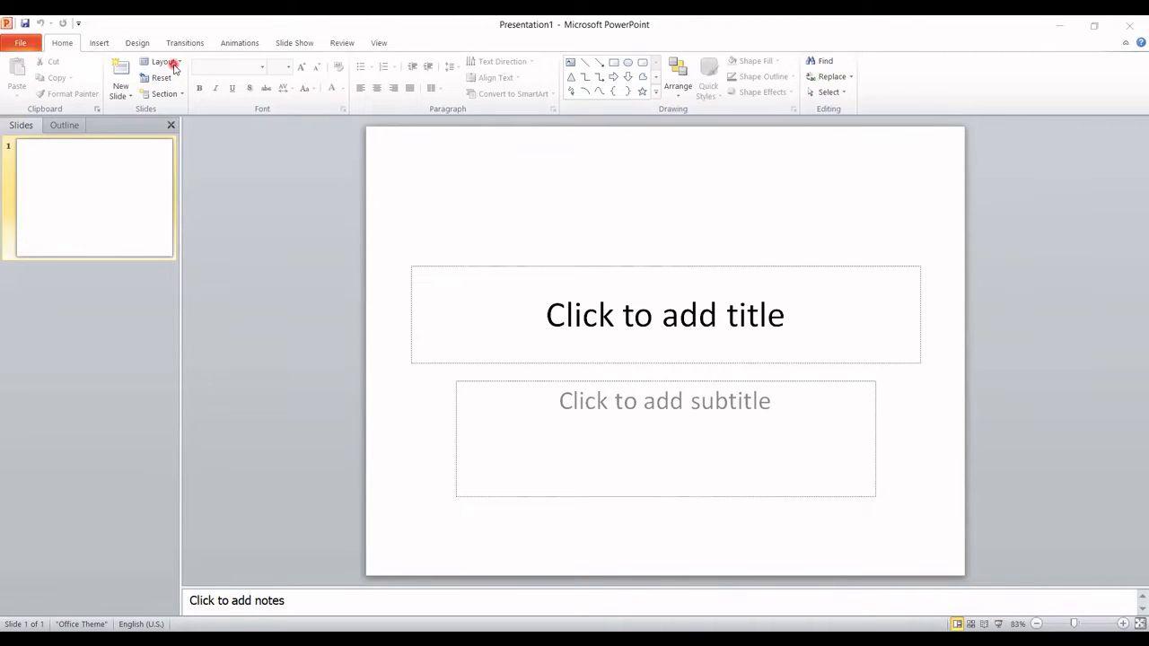
Open the Photo Album drop-down on the Insert tab to reveal New Photo Album
click(99, 43)
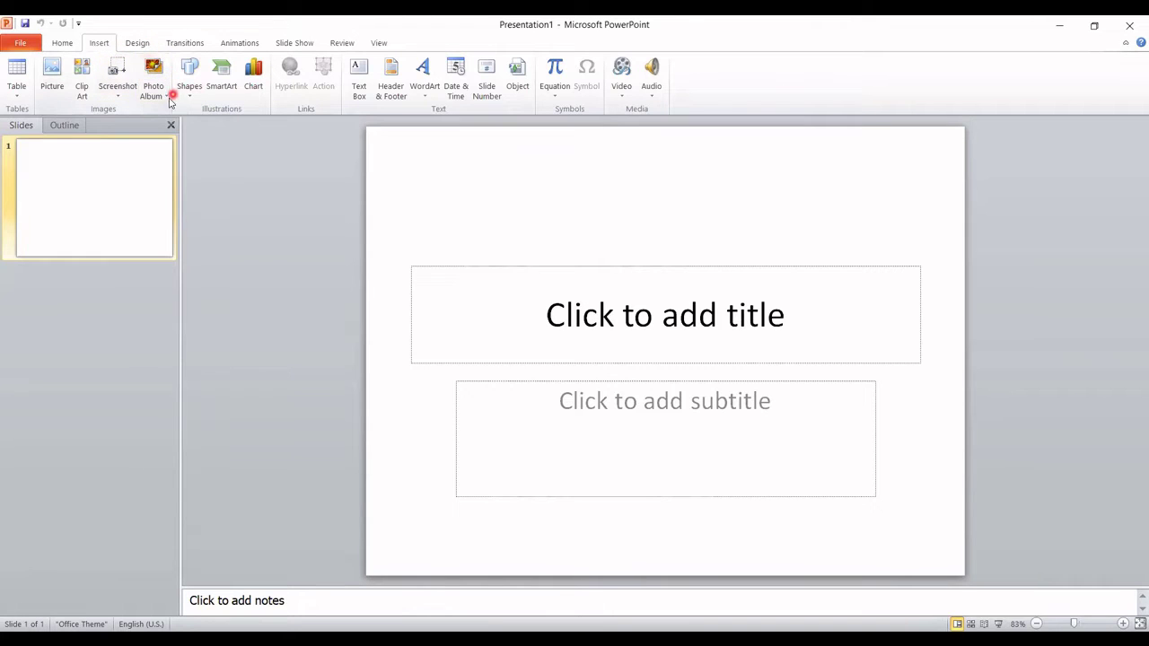
click(166, 93)
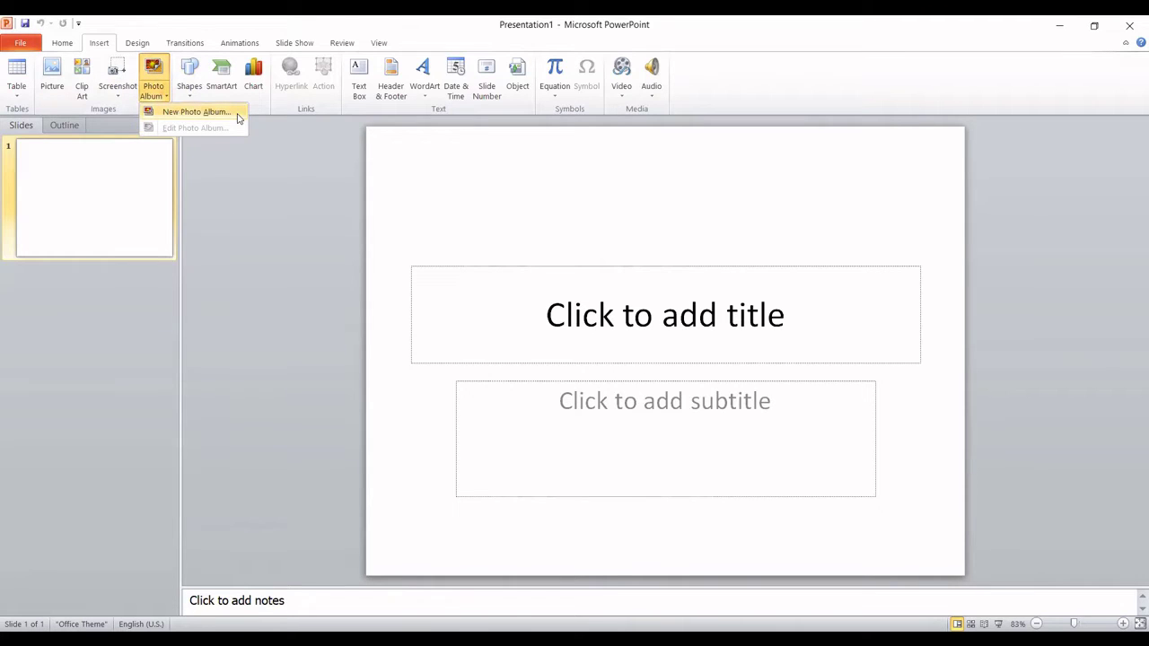
Start a new photo album and browse to the Desktop > images > photo album folder
click(238, 116)
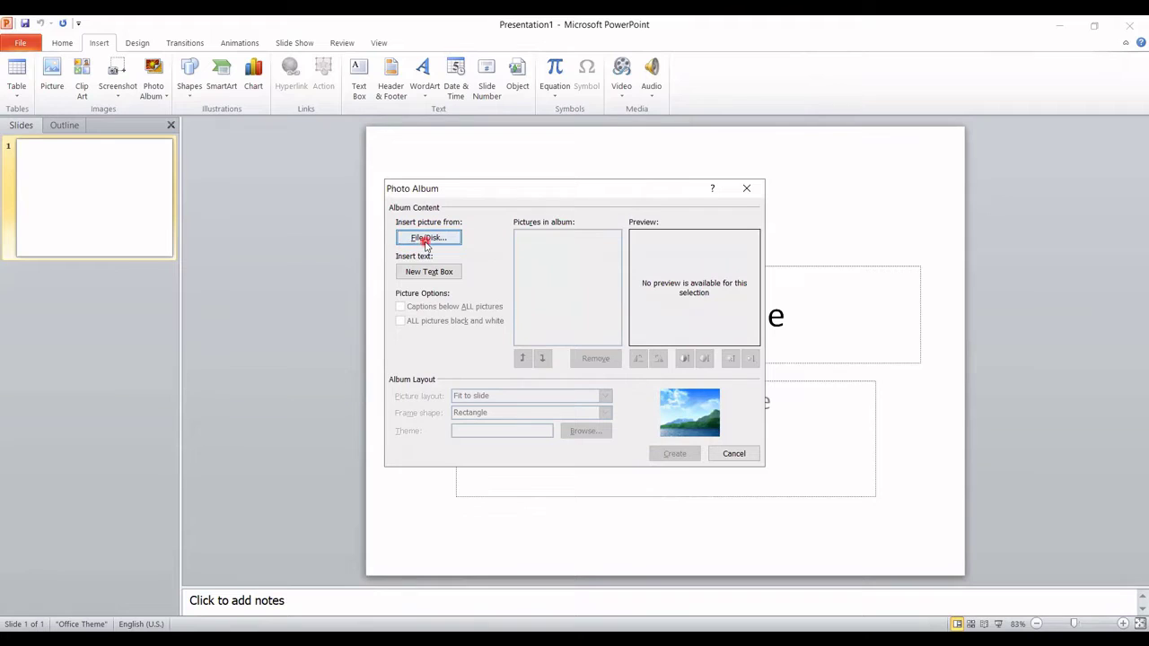
click(426, 239)
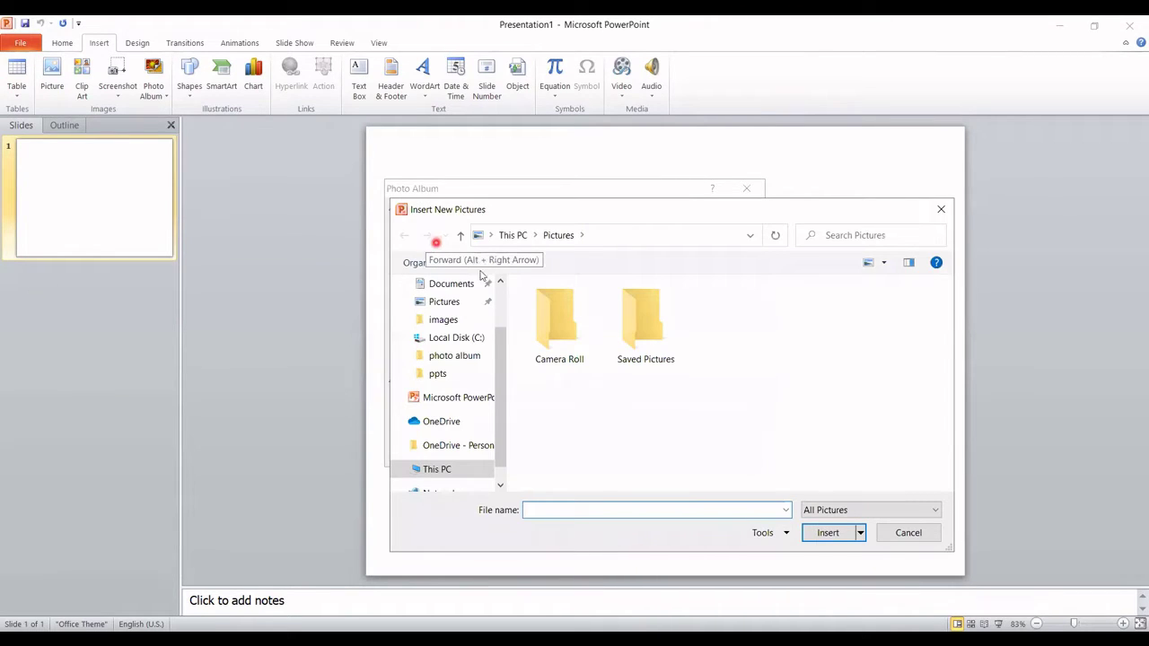
click(503, 308)
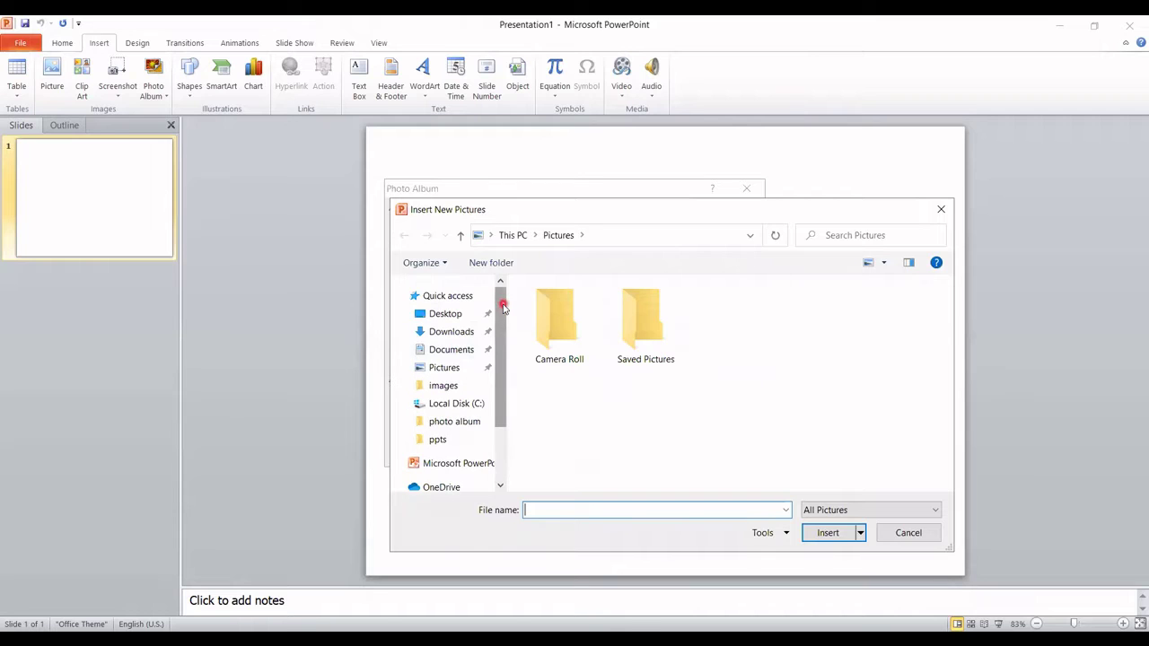
click(451, 332)
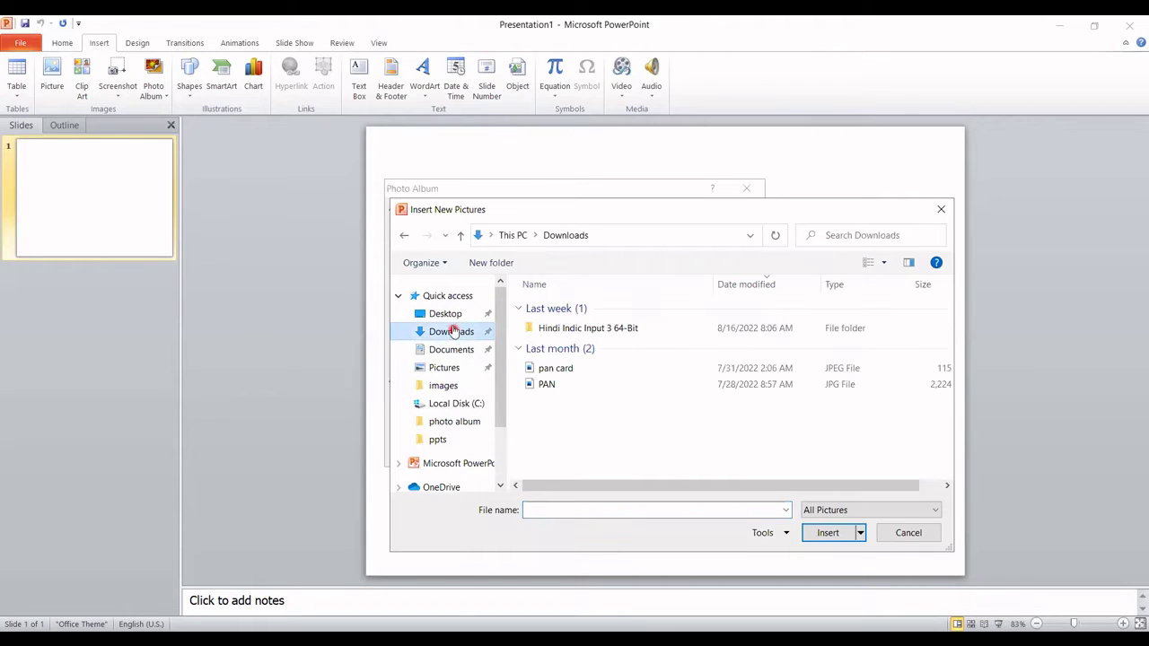
click(445, 314)
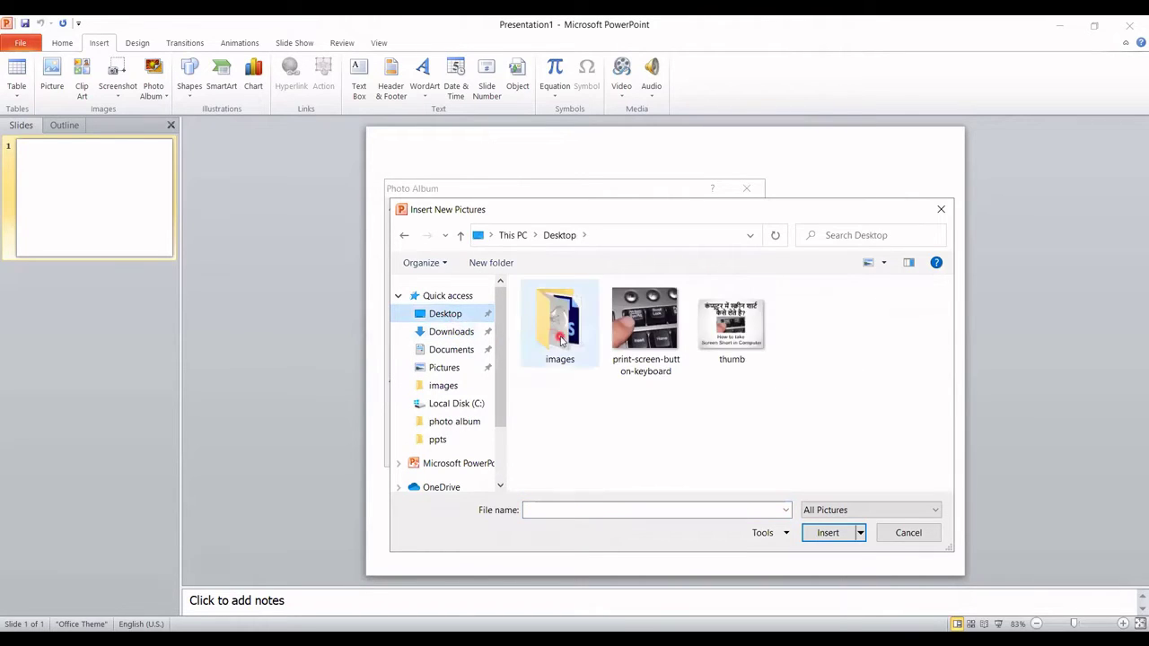
double_click(557, 332)
double_click(553, 327)
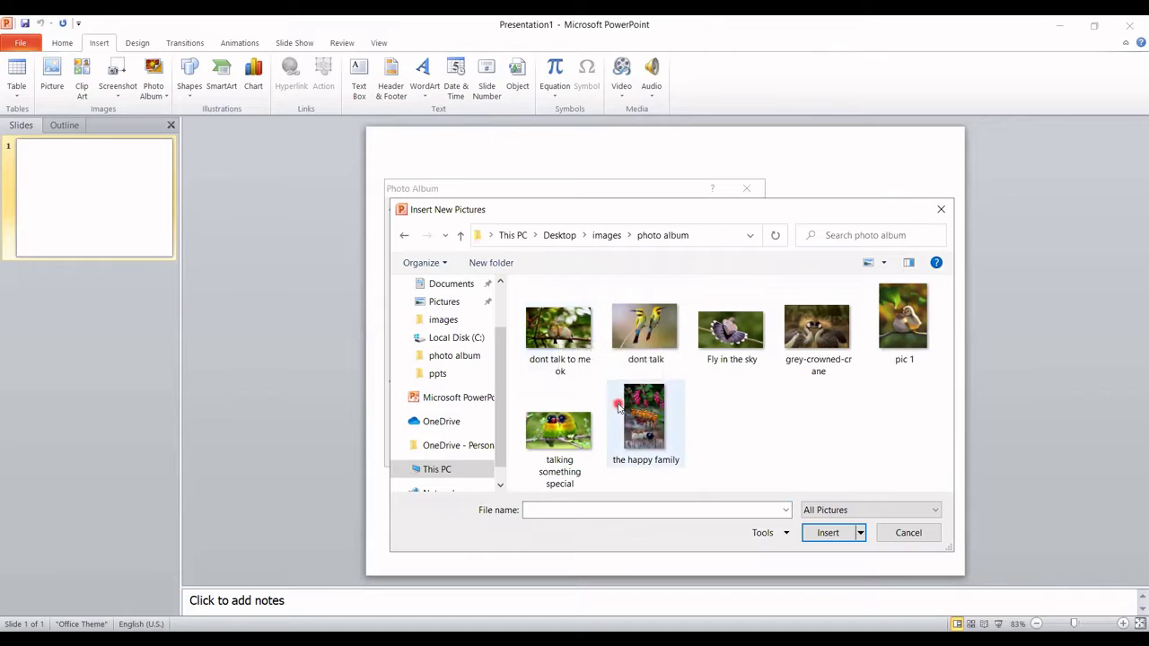
Select all seven bird pictures and insert them into the album
click(567, 342)
shift+click(628, 415)
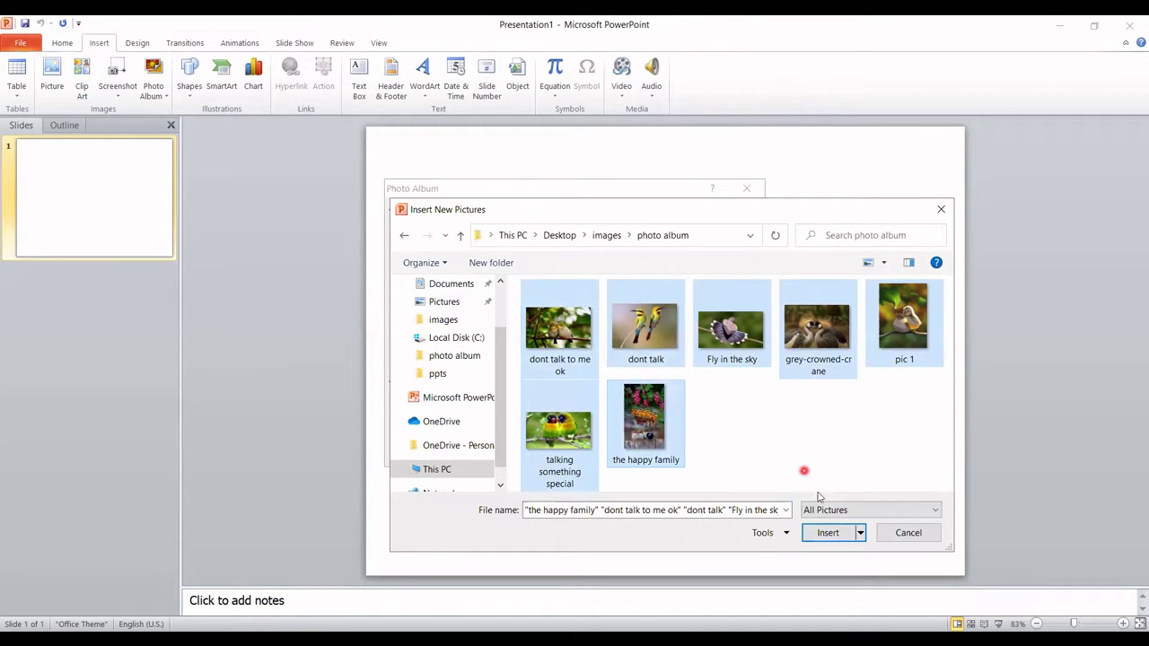
click(827, 533)
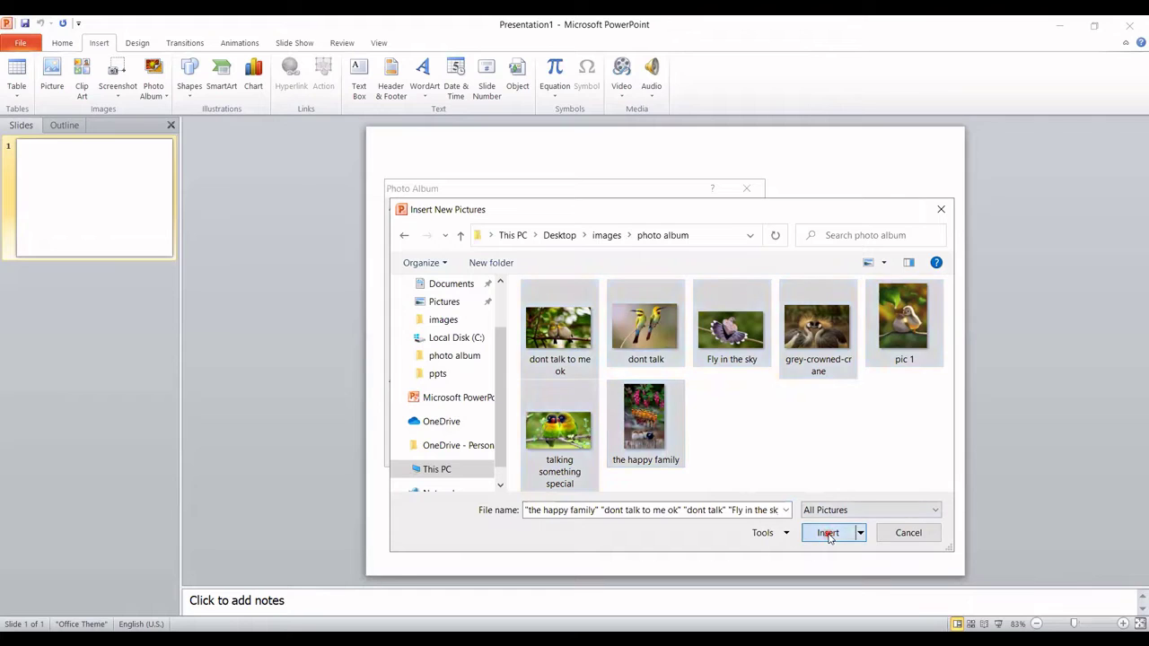
Preview the dont talk, dont talk to me ok and following album pictures
click(589, 245)
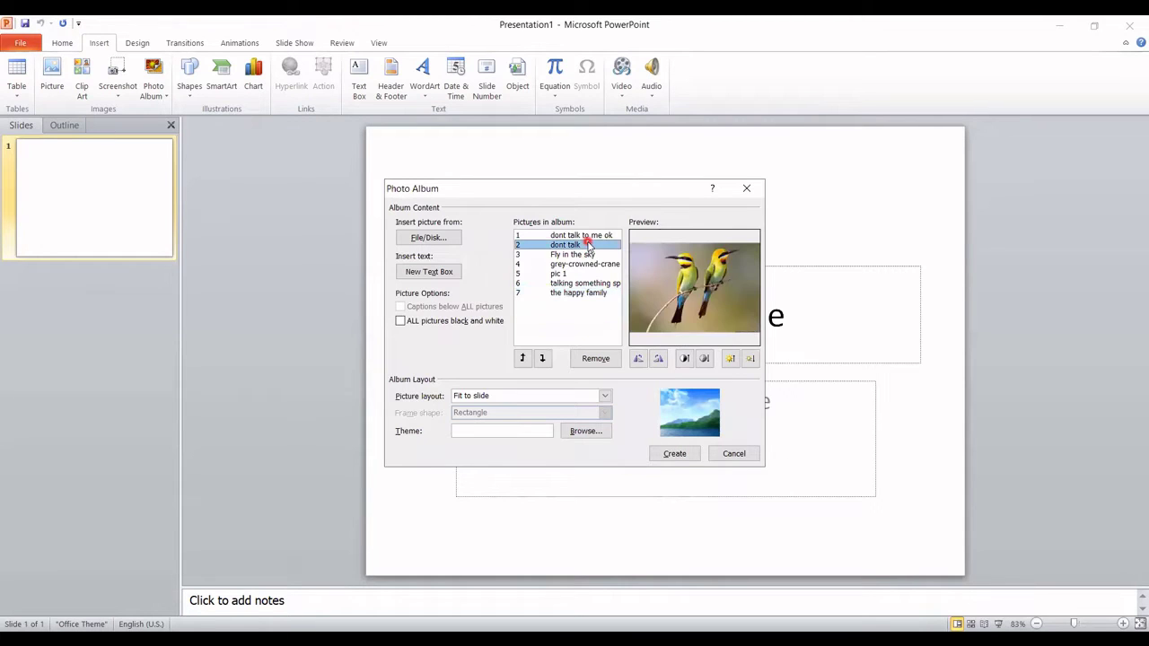
click(581, 235)
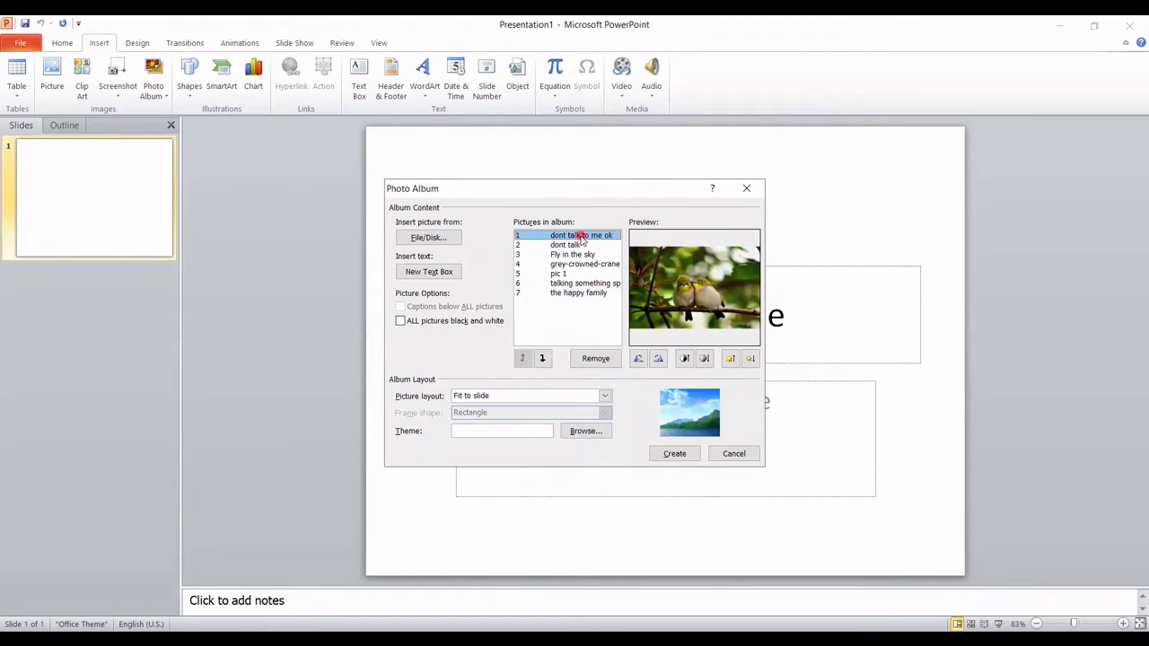
key(Down)
key(Down)
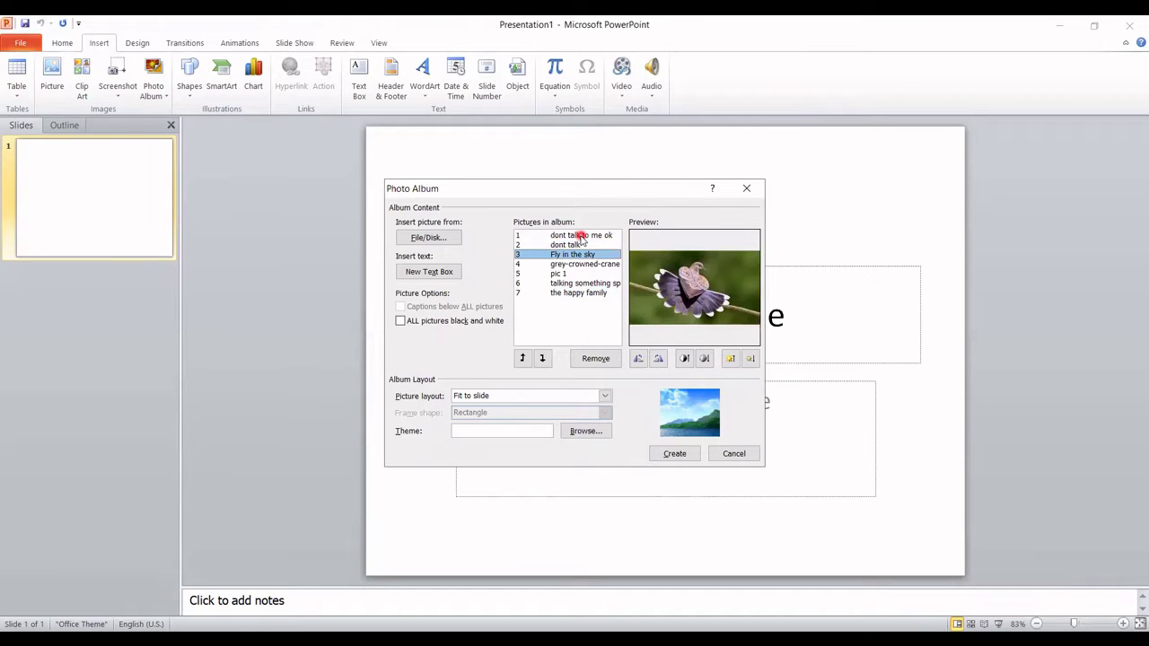
key(Down)
key(Down)
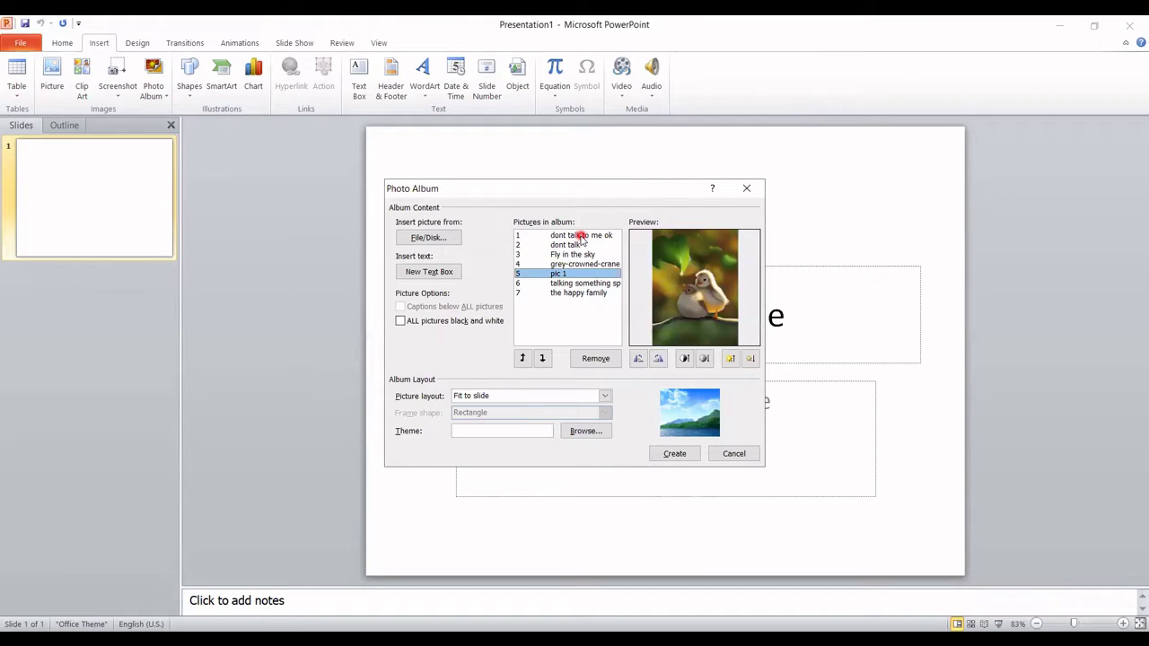
key(Down)
key(Down)
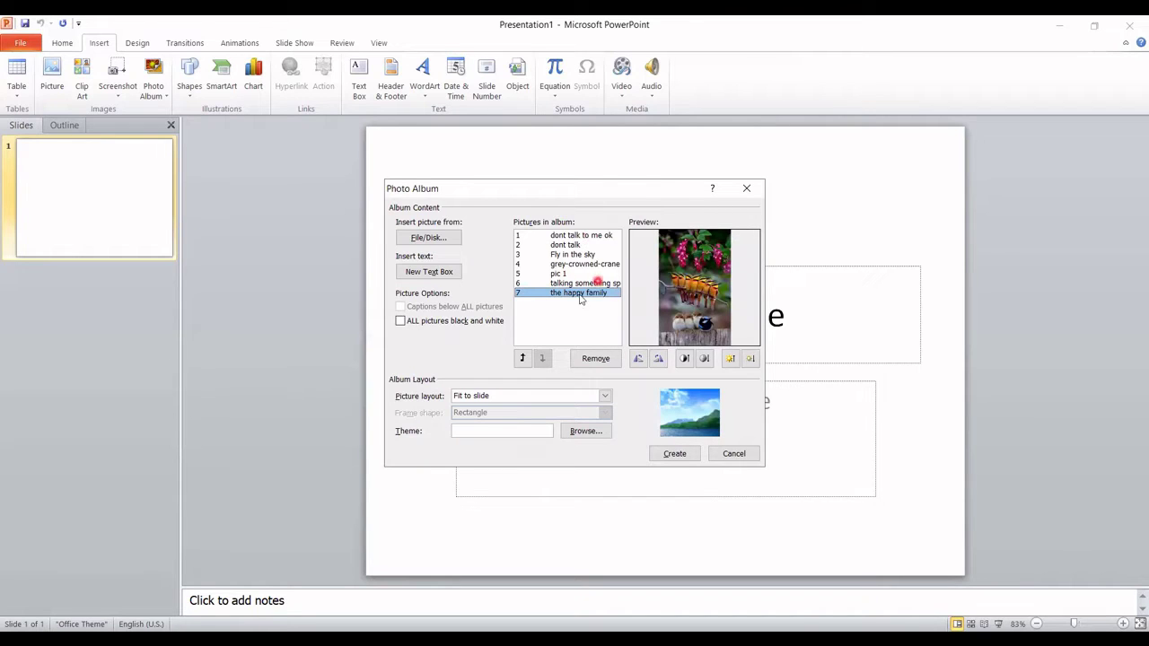
Move the Fly in the sky picture up to the top of the list
click(568, 255)
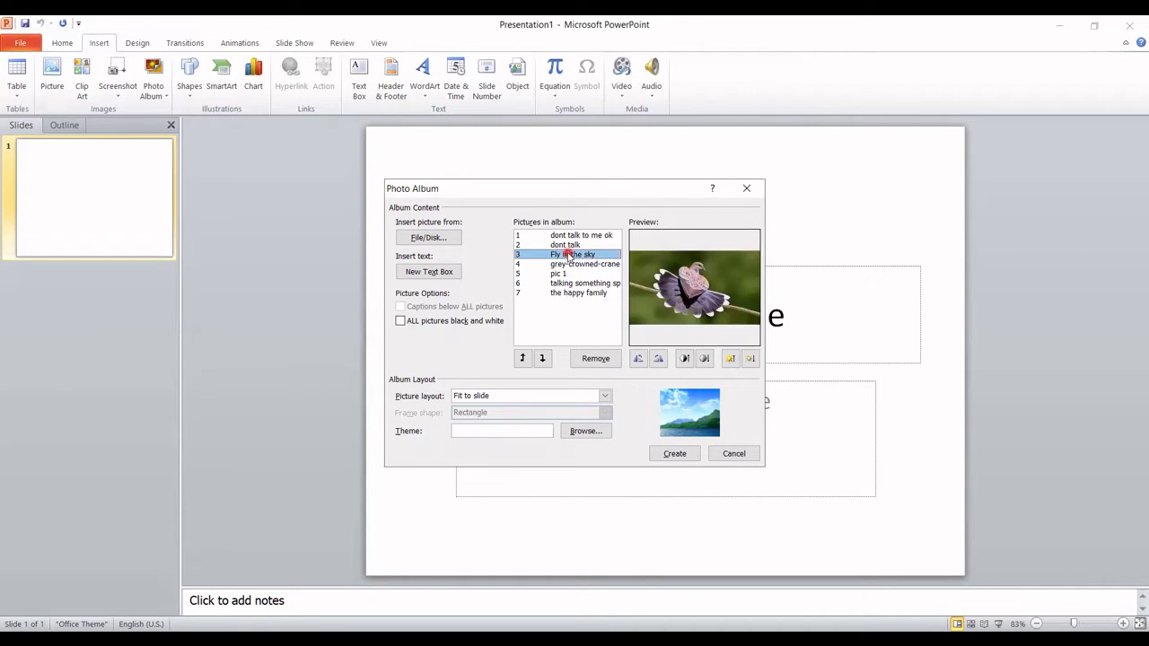
click(523, 358)
click(522, 358)
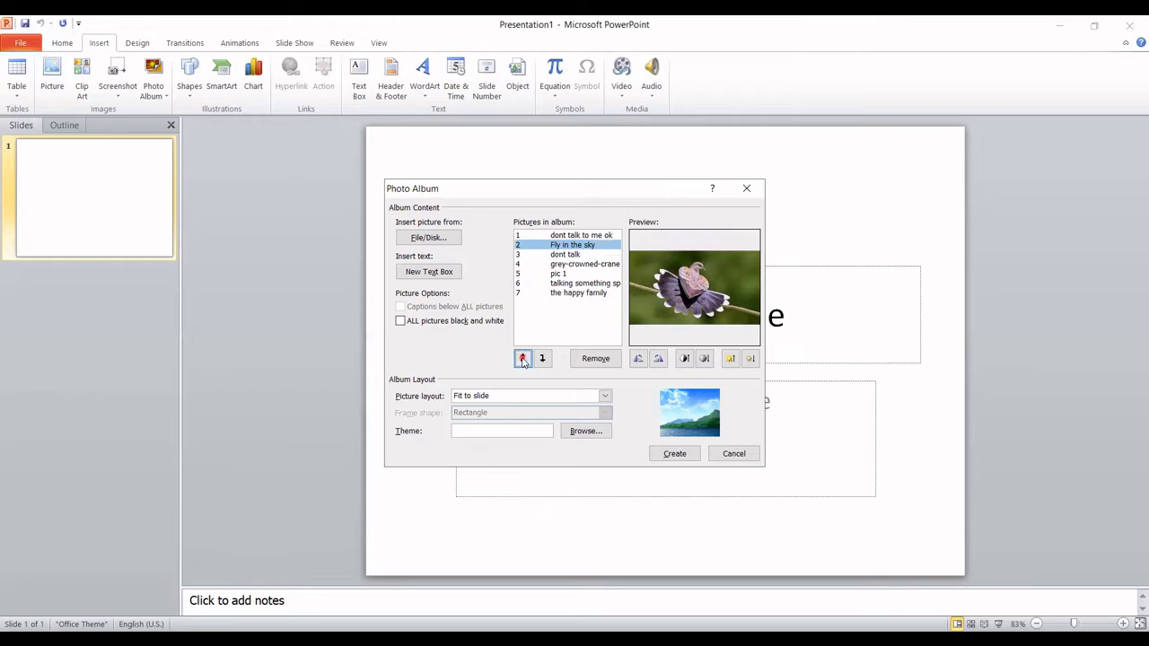
click(522, 358)
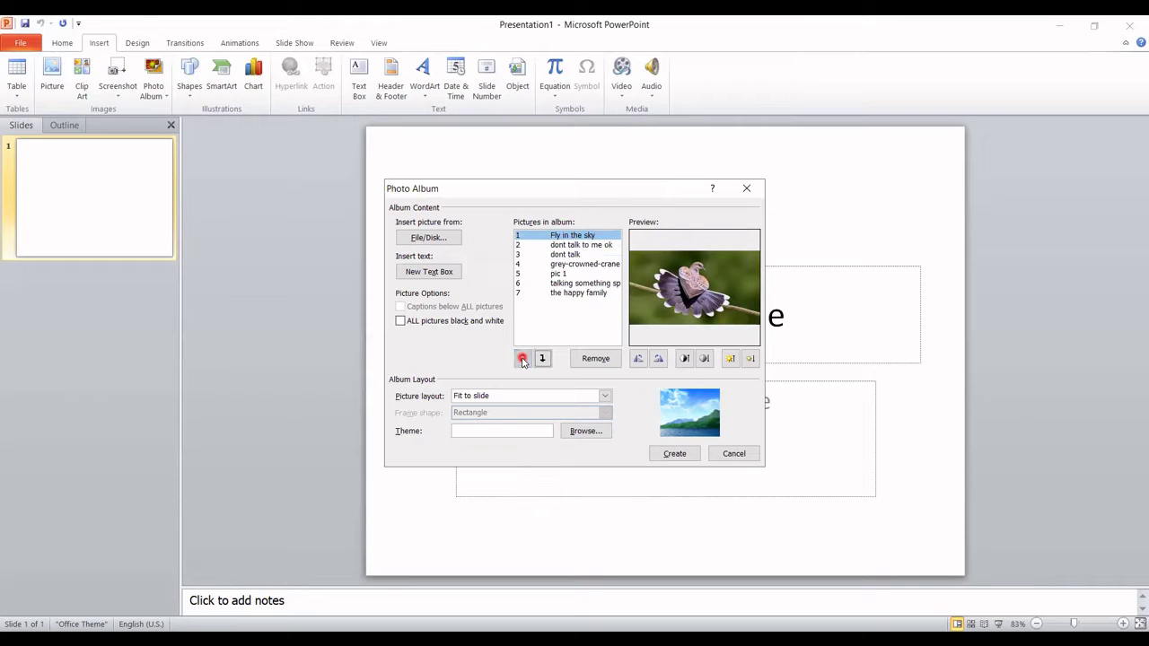
Move grey-crowned-crane to position 1, above Fly in the sky
click(574, 265)
click(524, 358)
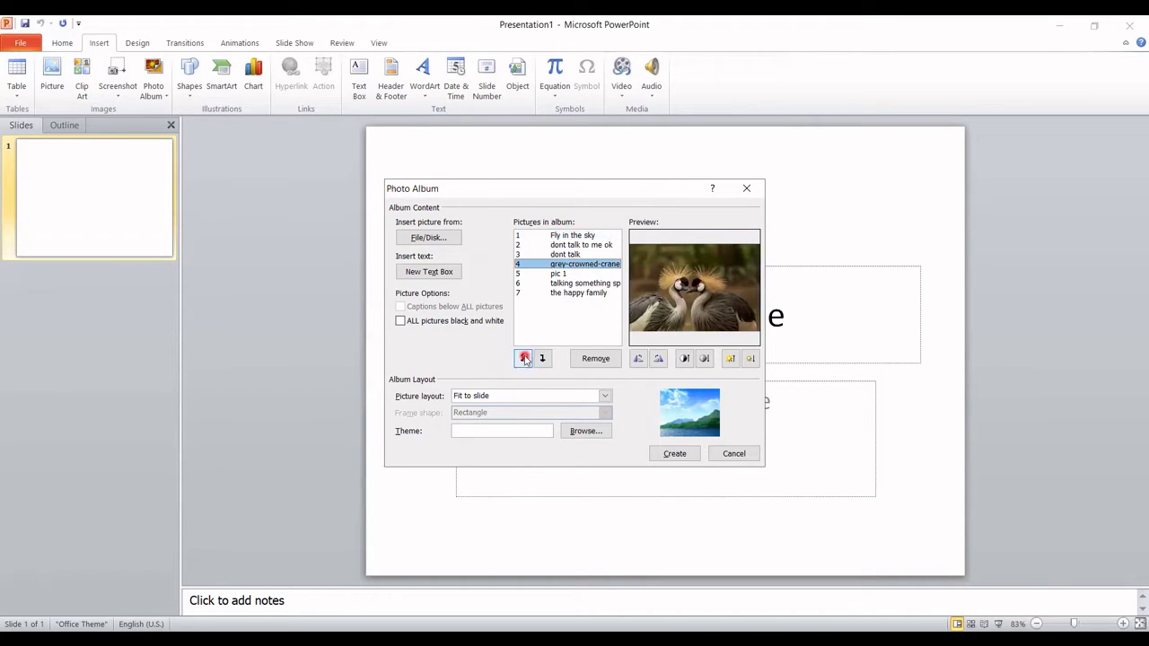
click(541, 359)
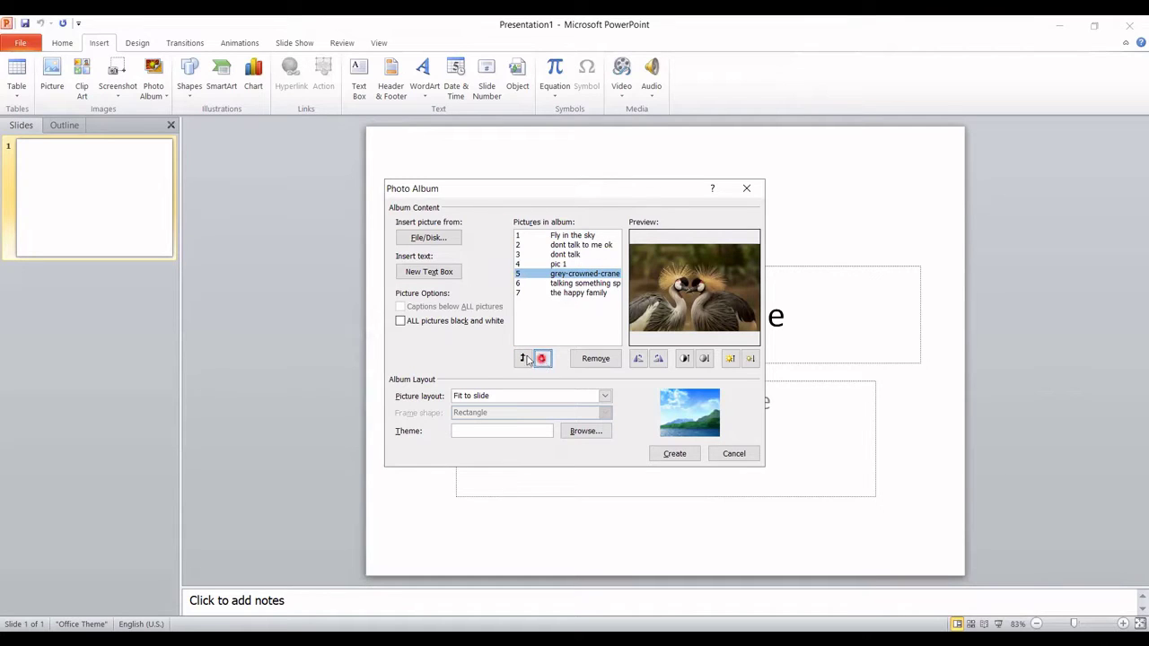
click(524, 358)
click(525, 358)
click(524, 358)
click(525, 358)
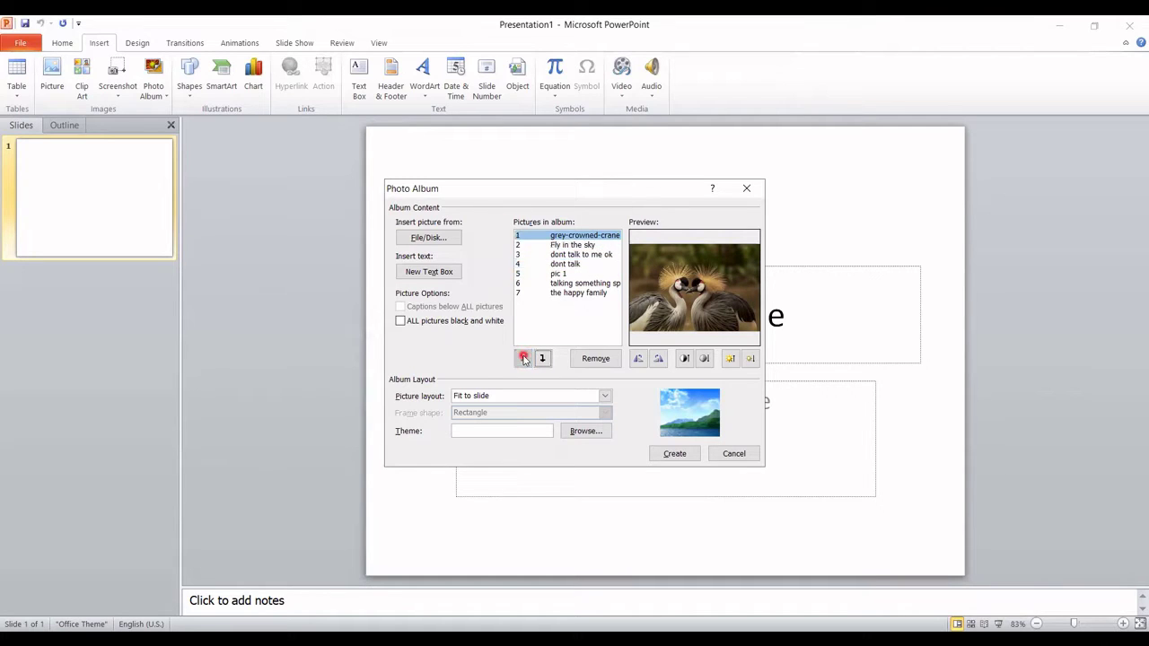
Preview each picture in the reordered list, from Fly in the sky to happy family
click(565, 245)
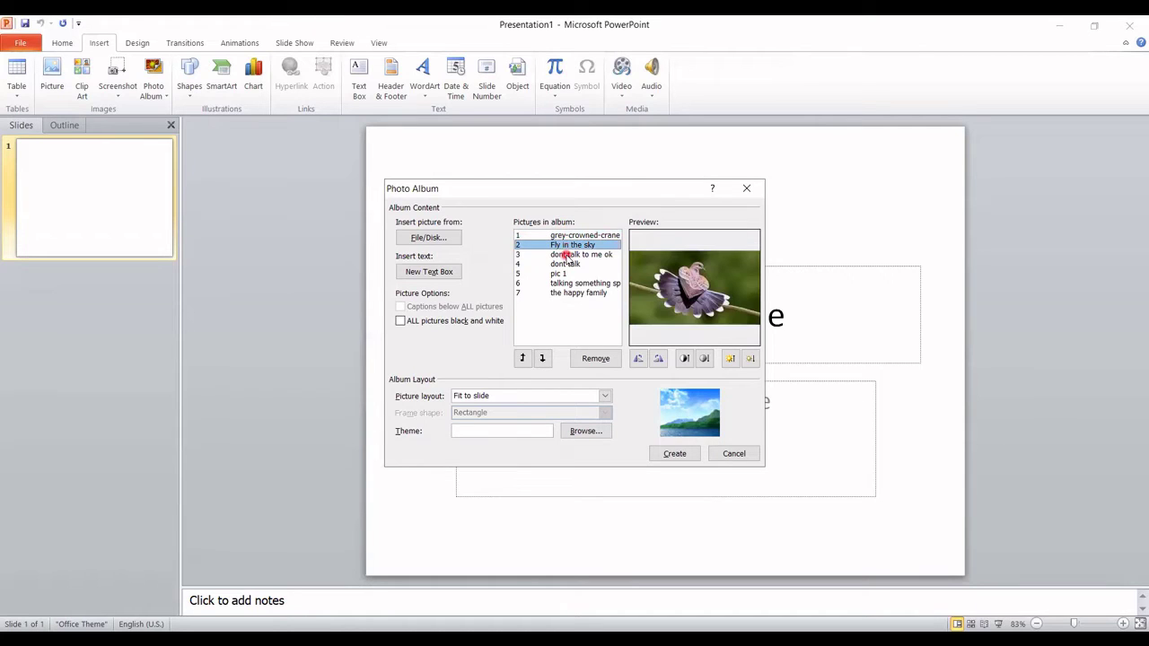
click(566, 255)
click(567, 265)
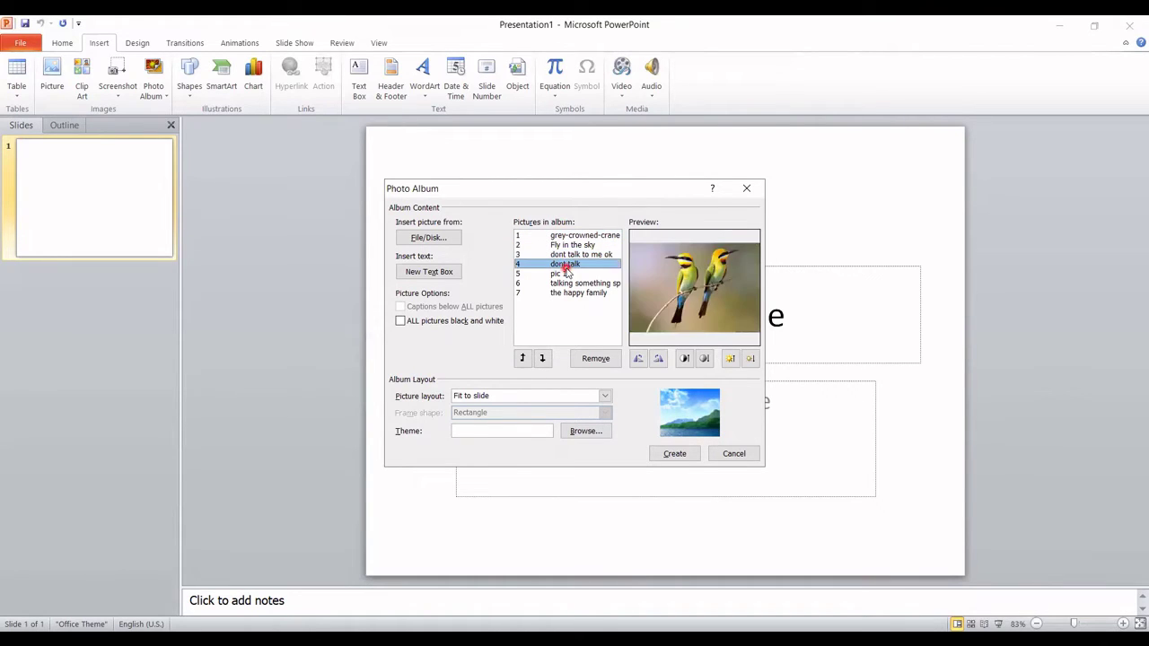
click(564, 273)
click(567, 284)
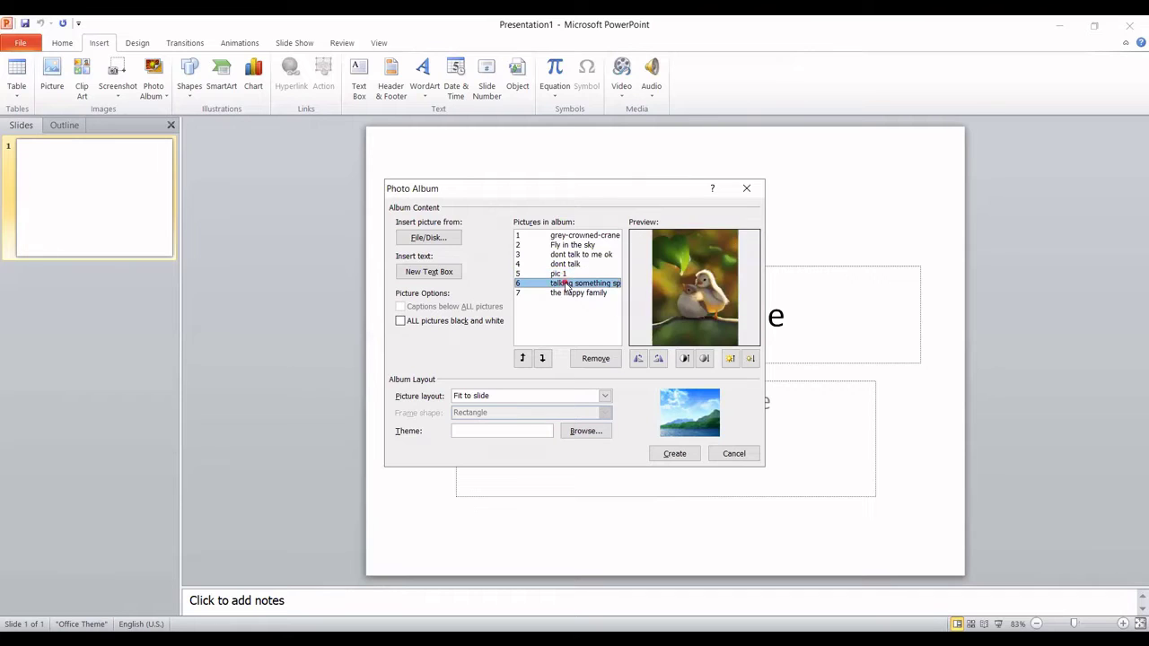
click(567, 295)
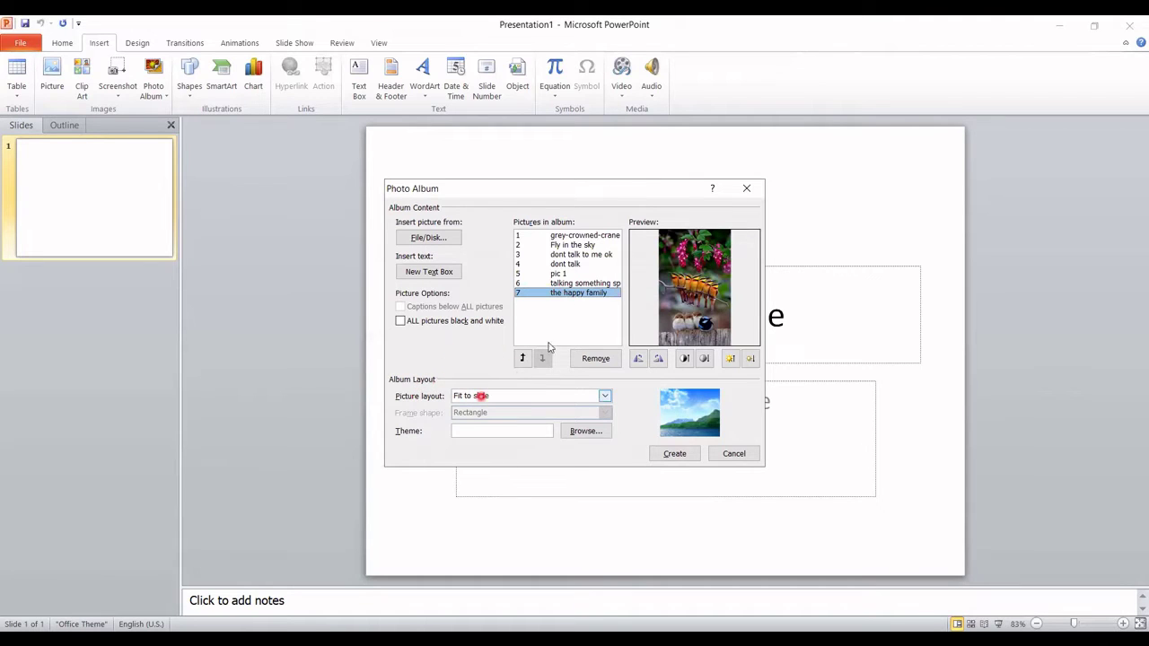
Try the 1 picture, 2 pictures and 4 pictures with title layouts
click(575, 246)
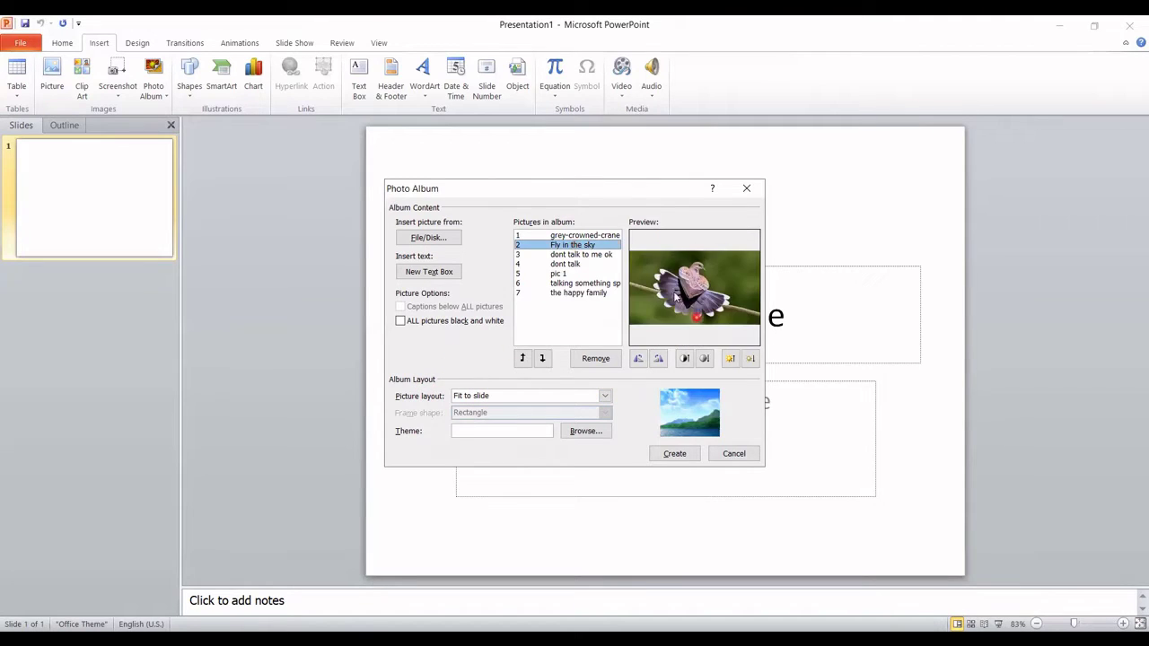
click(478, 397)
click(475, 418)
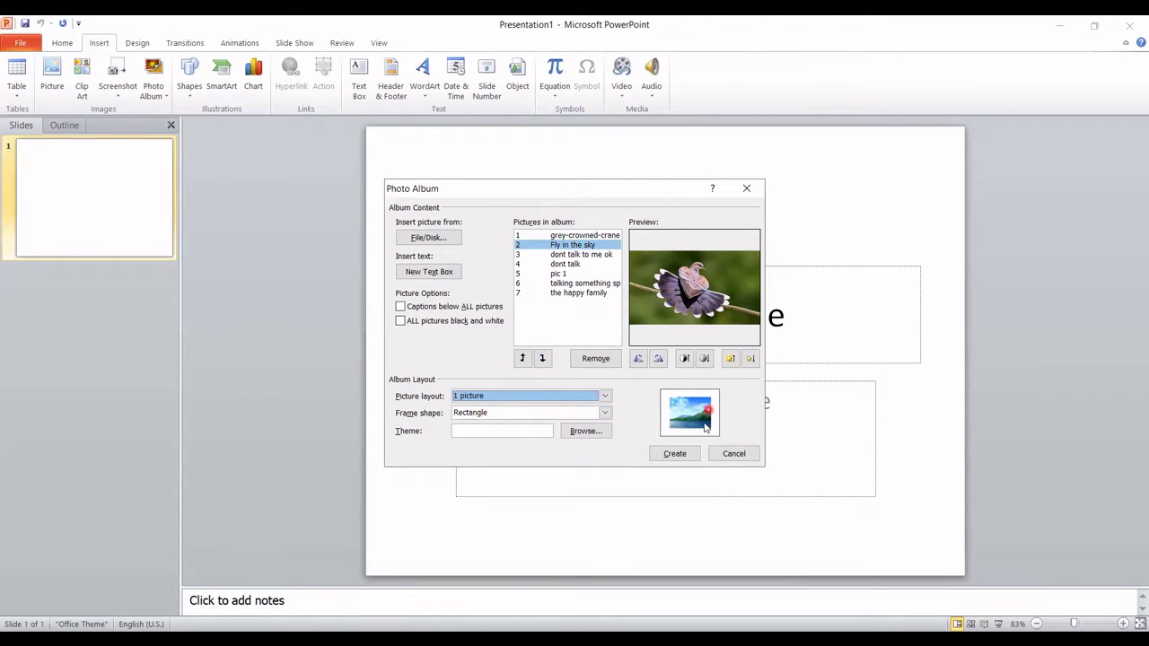
click(551, 399)
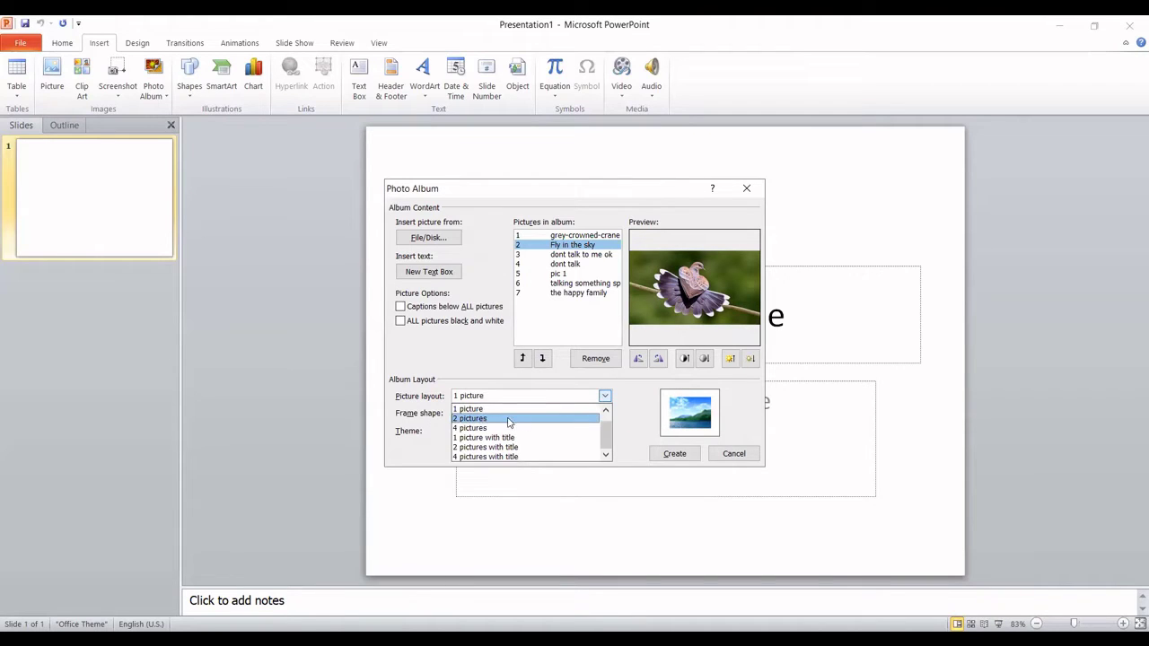
click(484, 418)
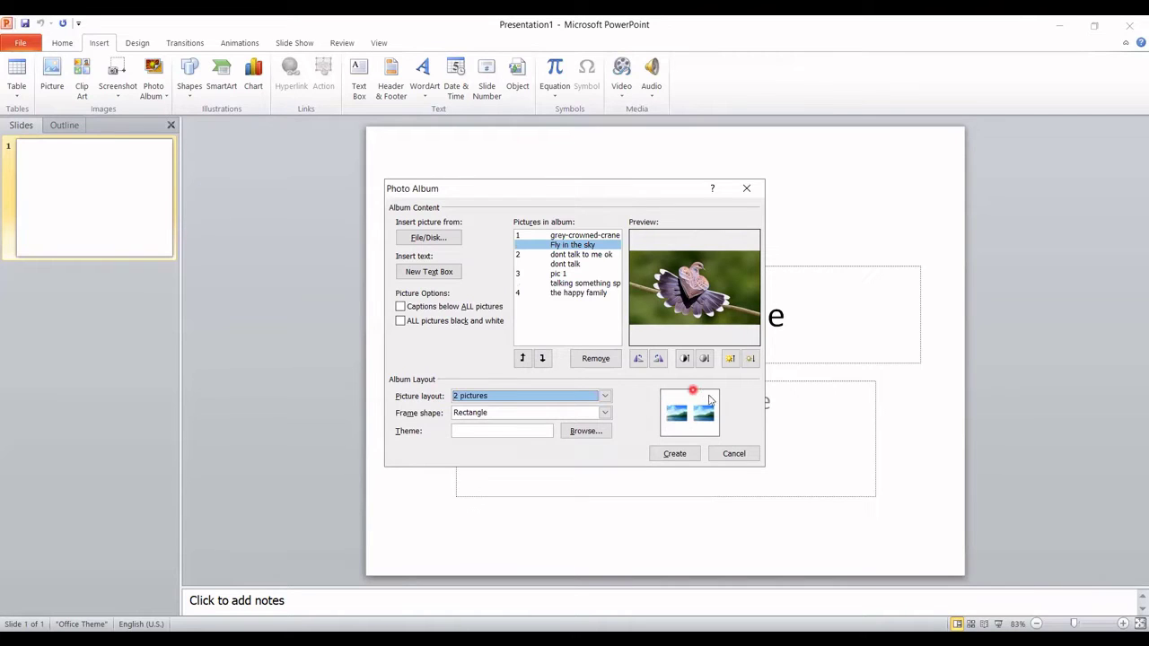
click(526, 397)
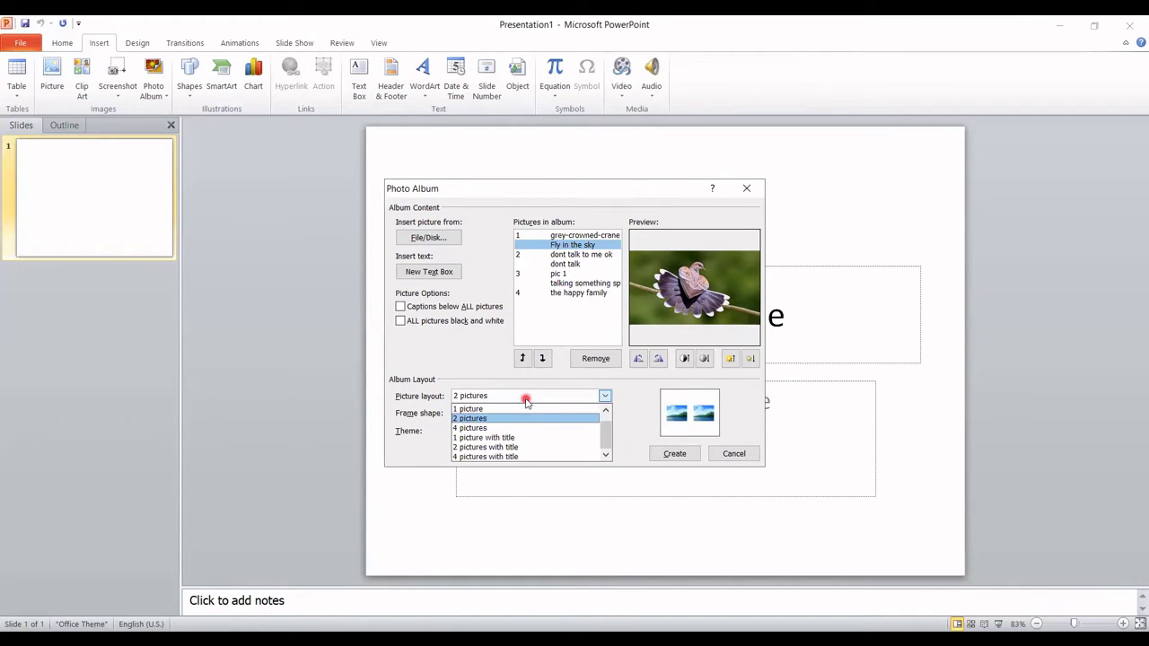
click(487, 455)
Set the picture layout to 1 picture with title
click(513, 396)
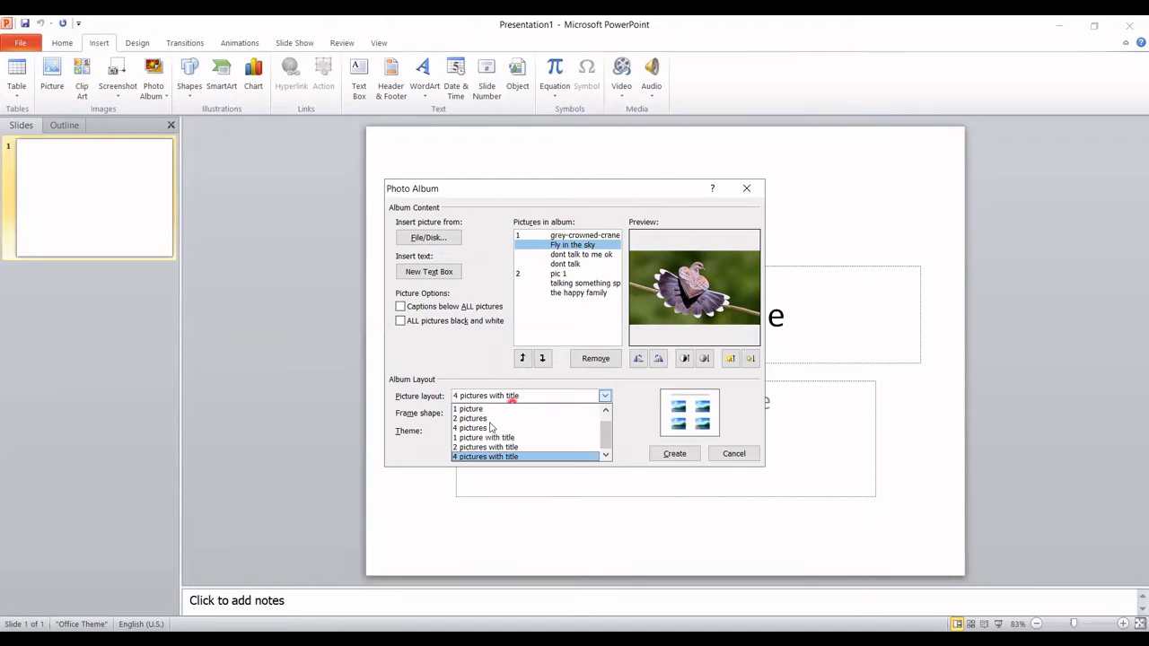
click(480, 437)
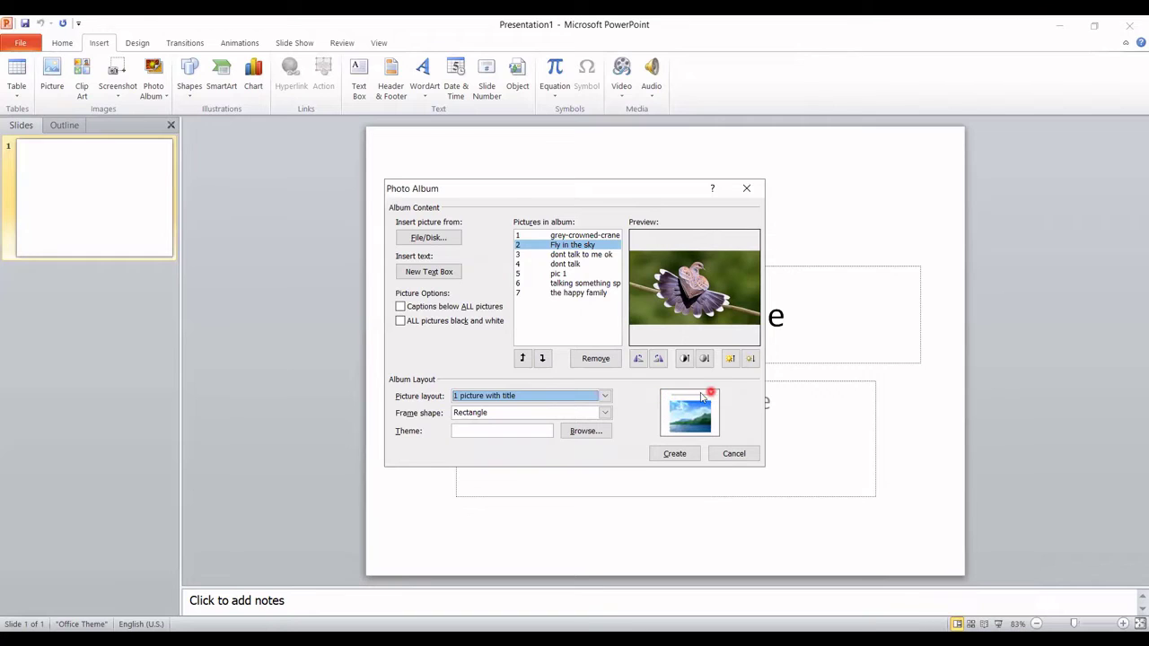
click(507, 397)
click(505, 397)
Try the Rounded Rectangle, Simple Frame White and Simple Frame Black frame shapes
click(508, 412)
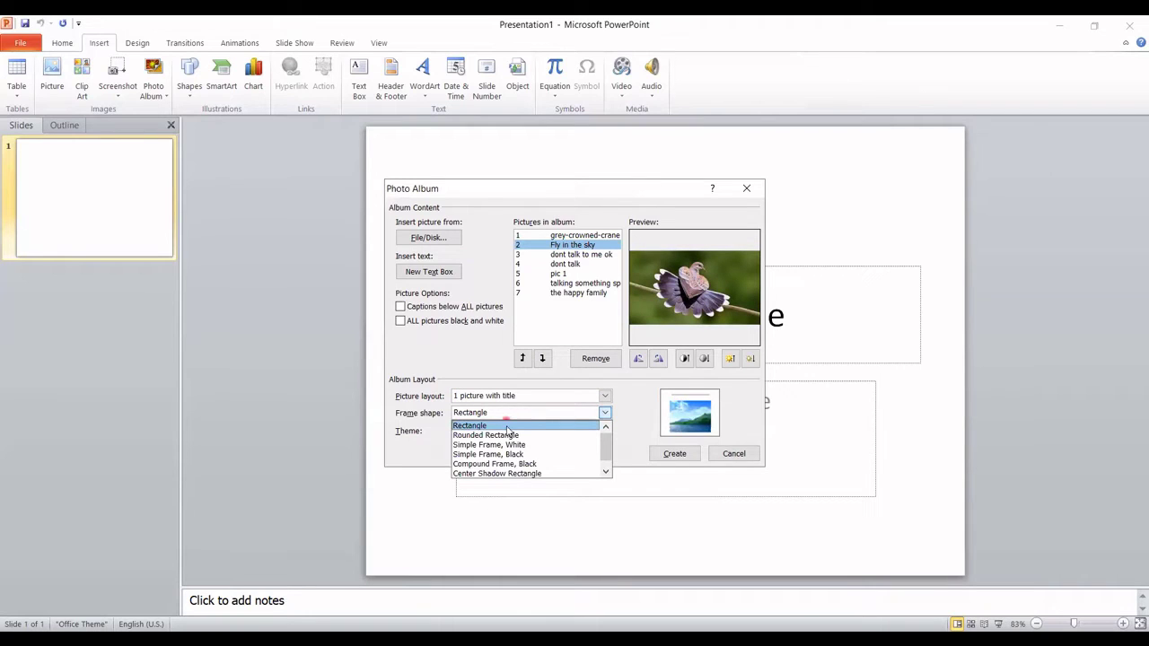
click(505, 435)
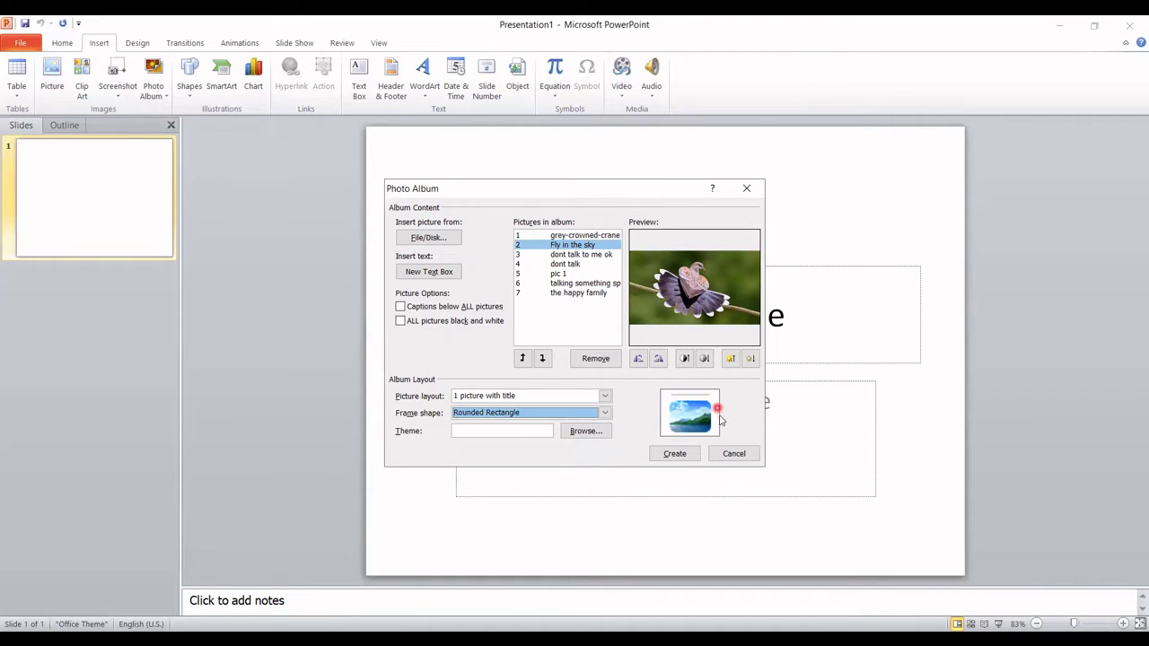
click(571, 412)
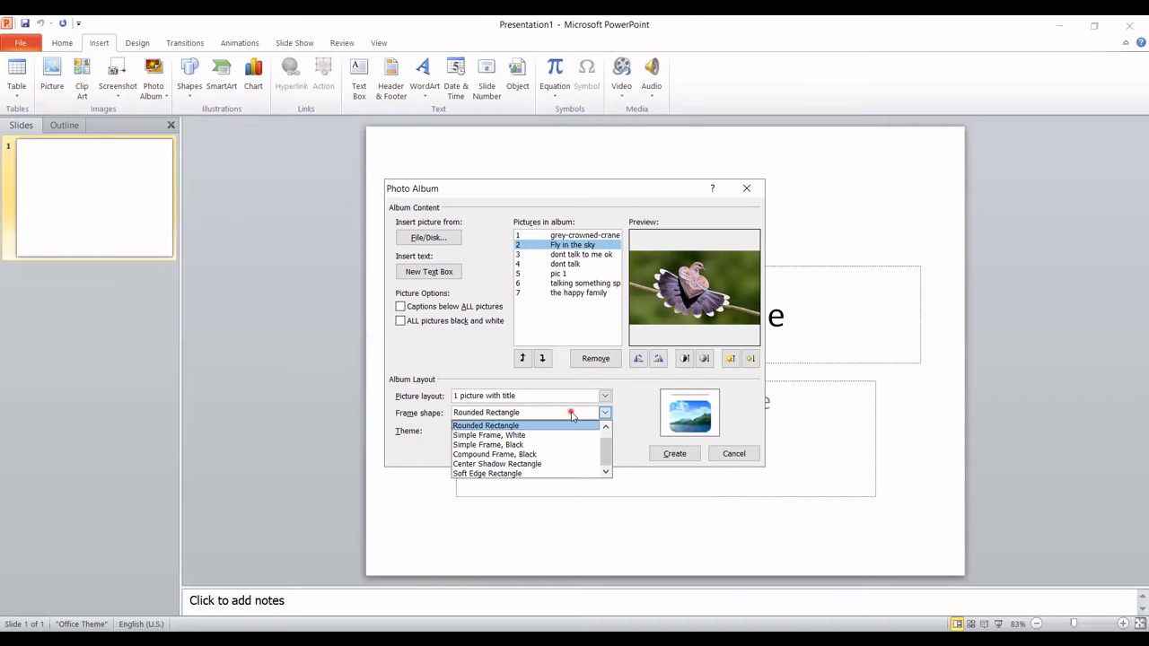
click(514, 436)
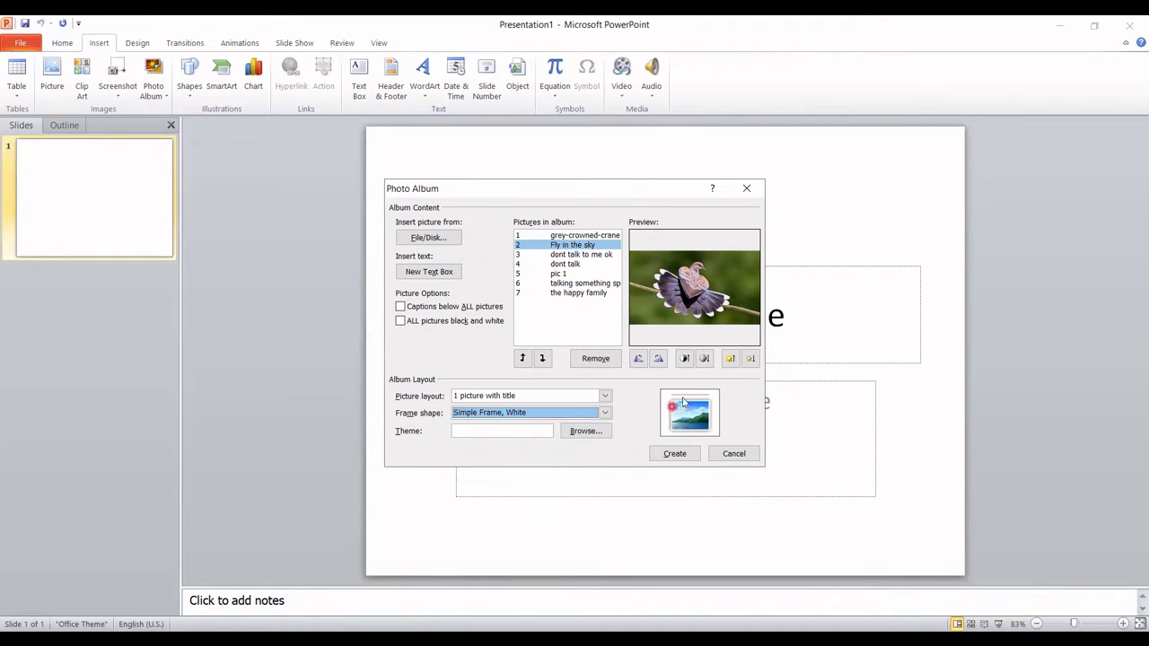
click(576, 415)
click(575, 416)
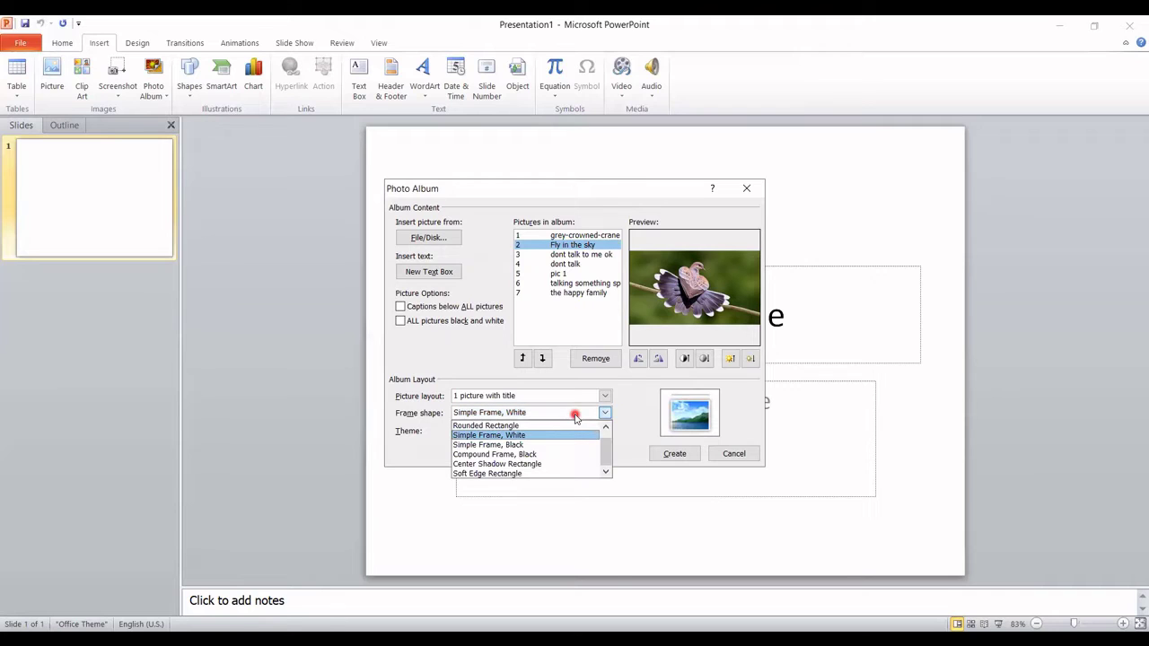
click(516, 444)
click(512, 413)
click(506, 445)
click(707, 401)
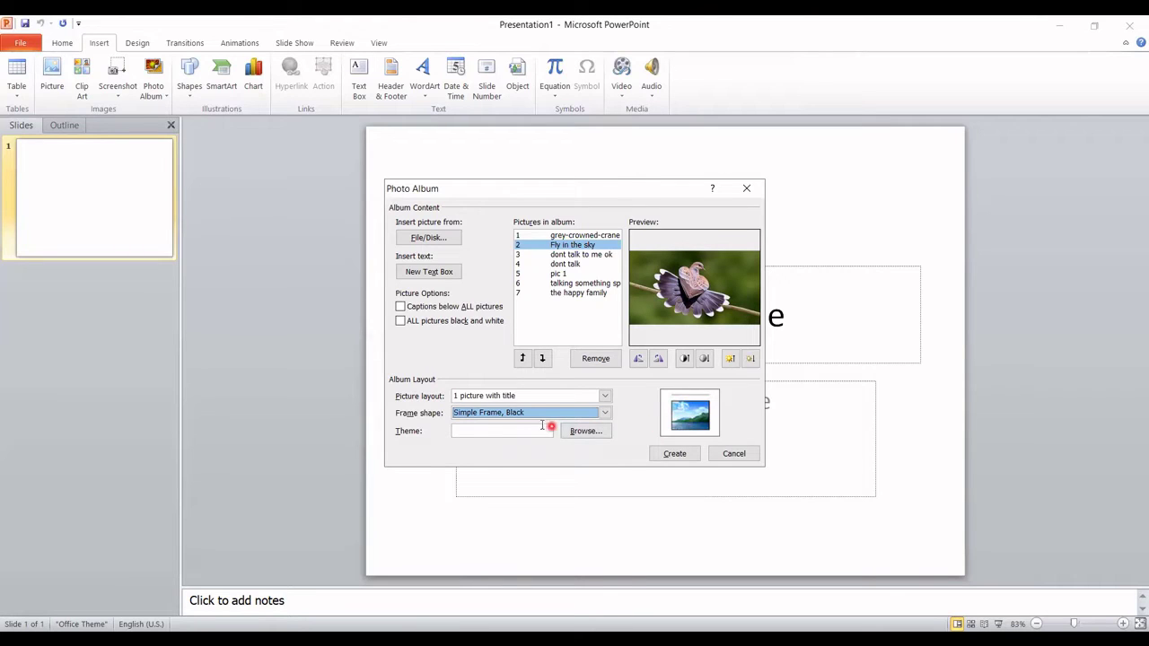
Try Compound Frame Black and Center Shadow Rectangle, then settle on Soft Edge Rectangle
click(542, 419)
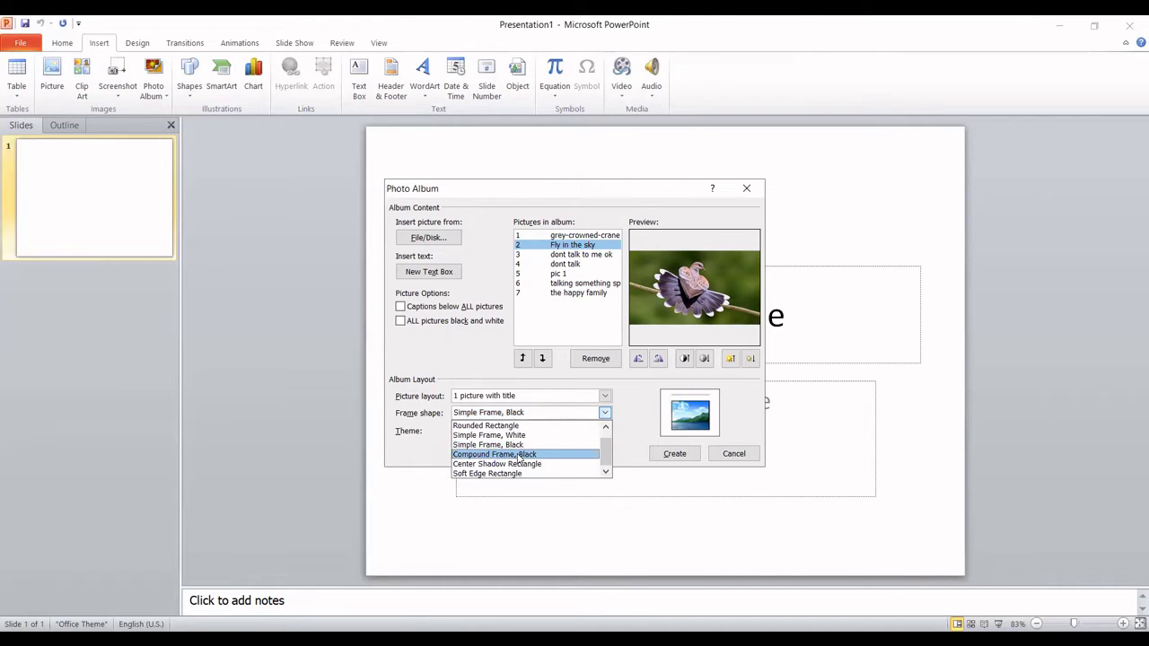
click(517, 455)
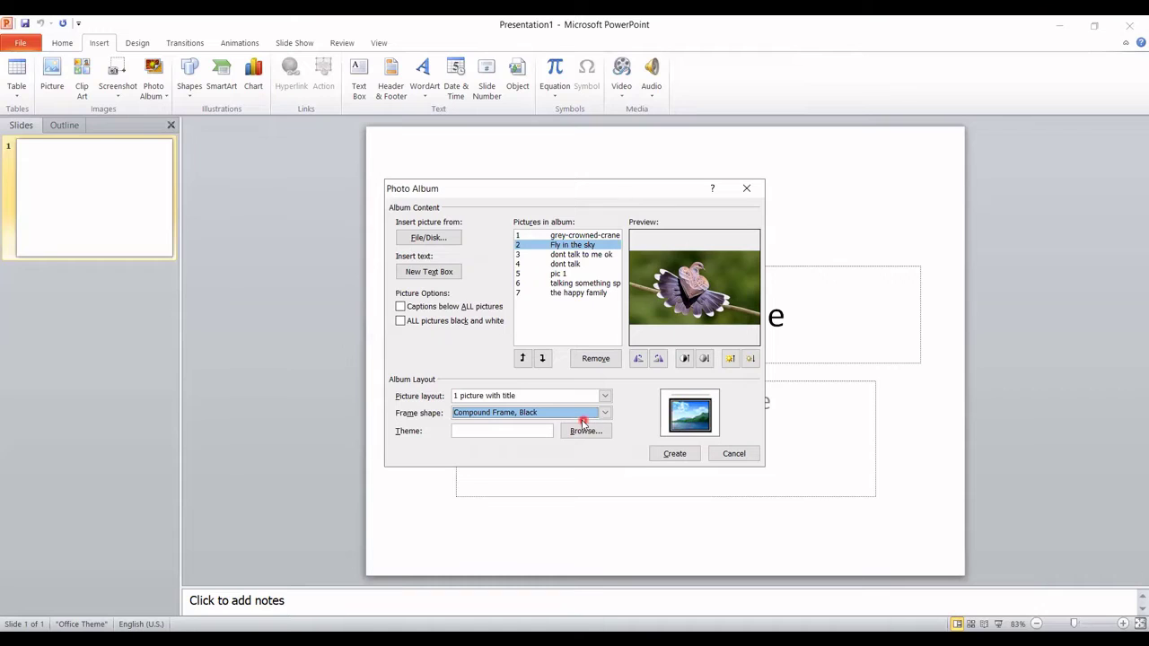
click(513, 414)
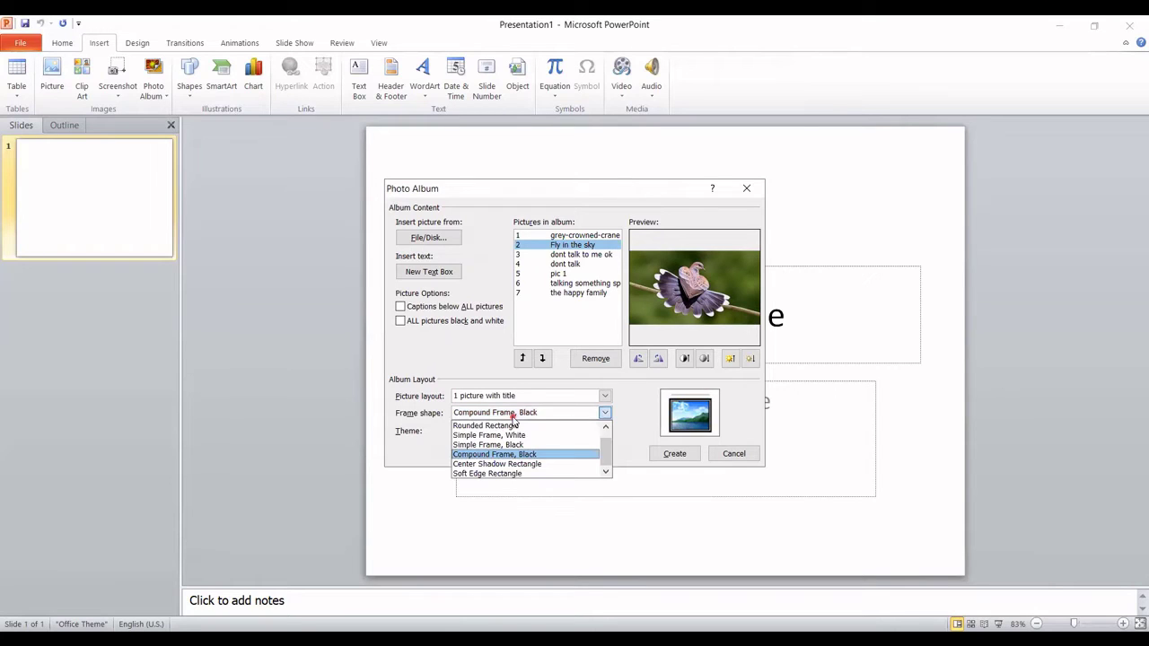
click(496, 466)
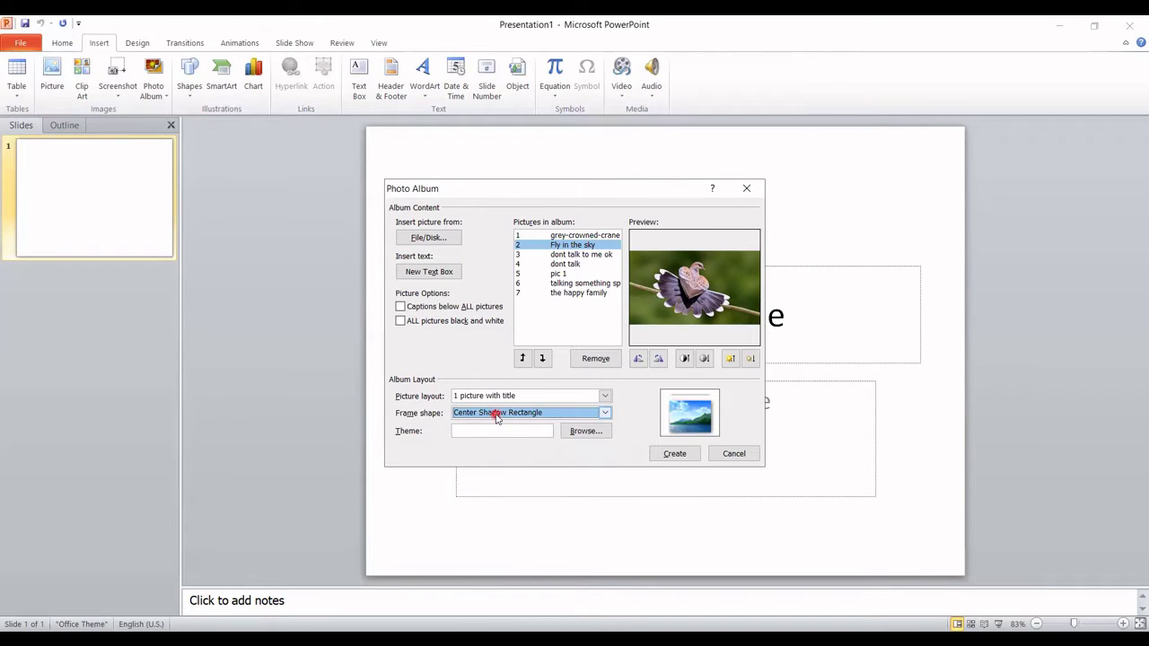
click(496, 412)
click(481, 473)
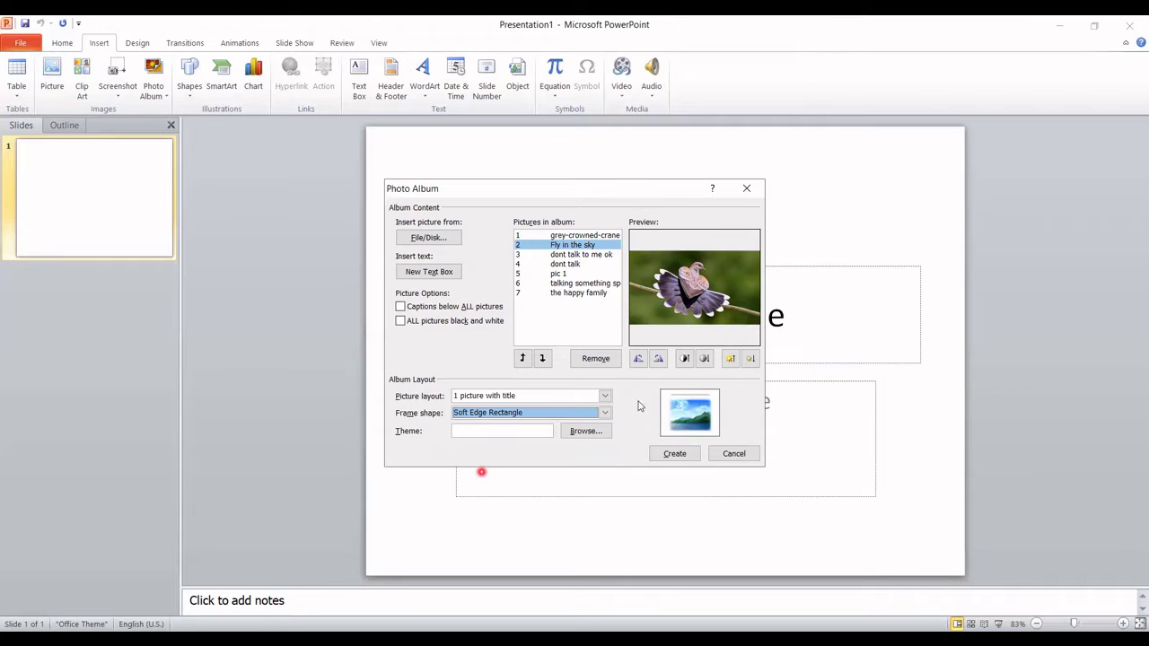
Move to the album's Theme setting to begin choosing a theme
click(723, 398)
click(686, 413)
click(536, 427)
click(704, 383)
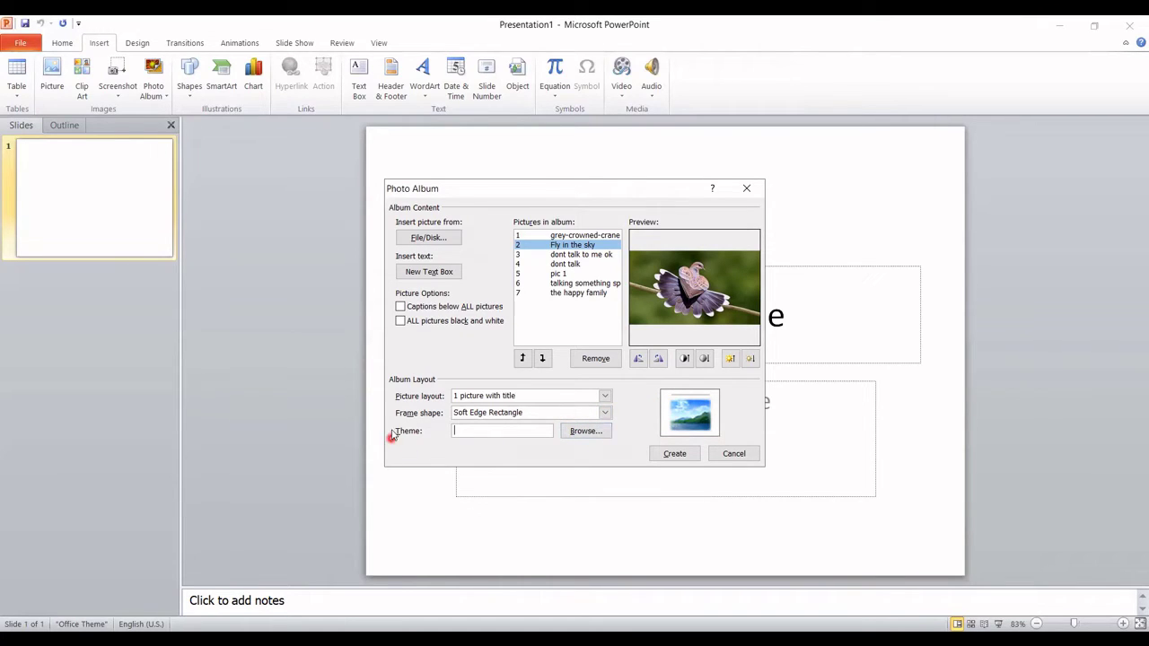
Browse for an album theme and display the themes as large icons
click(580, 435)
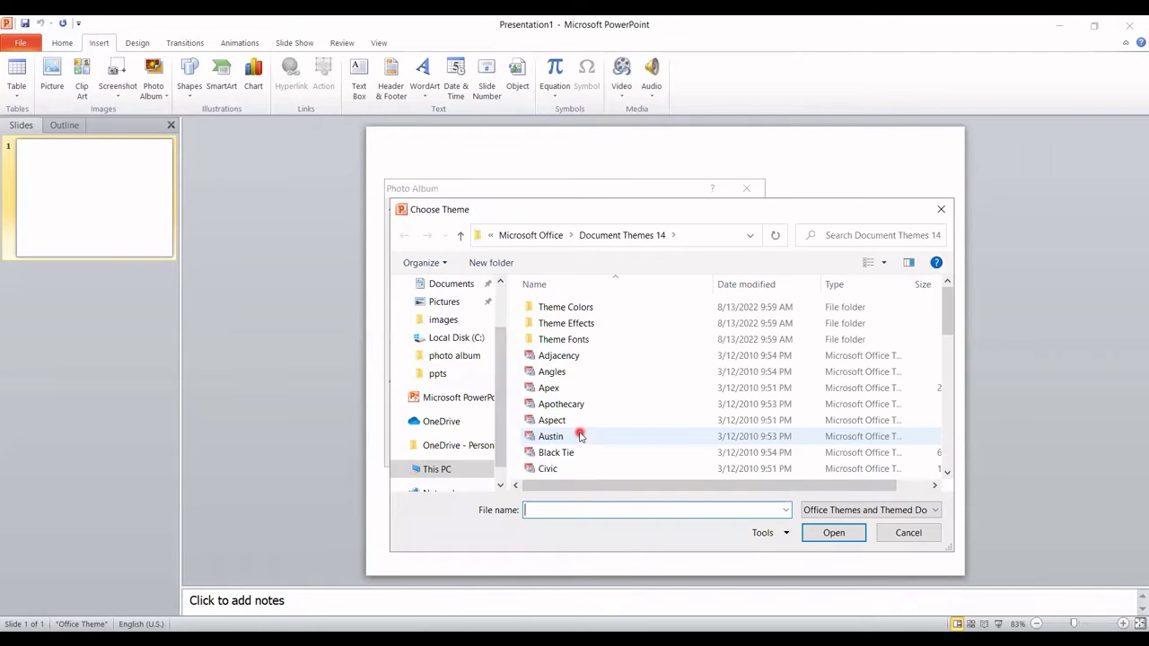
click(885, 266)
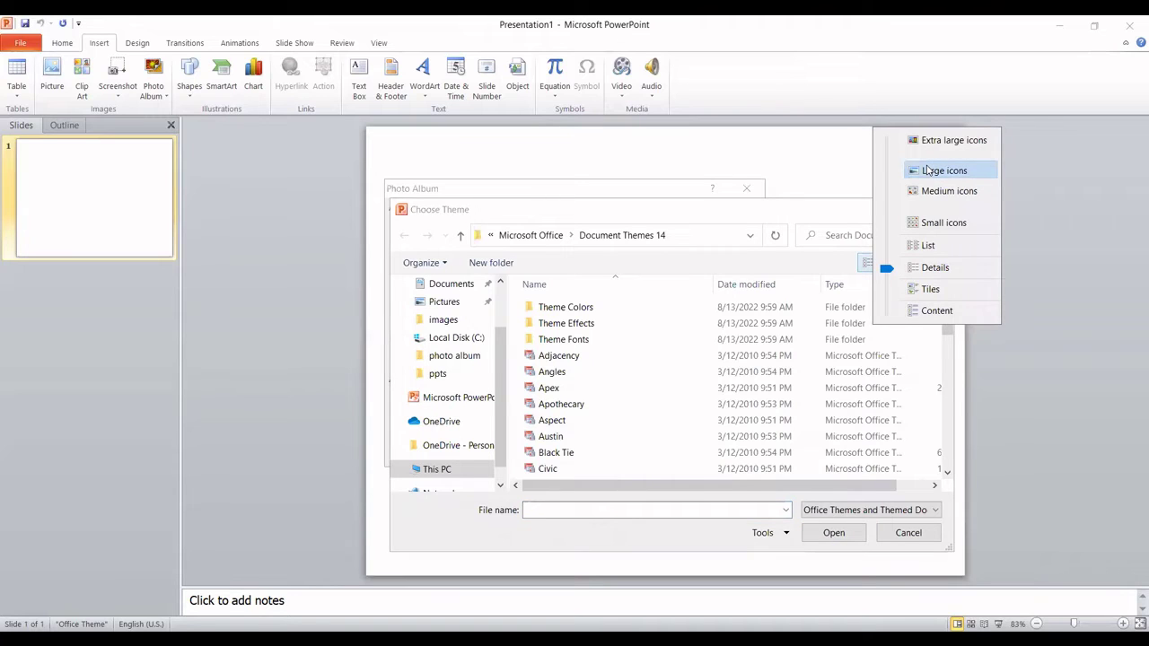
click(928, 170)
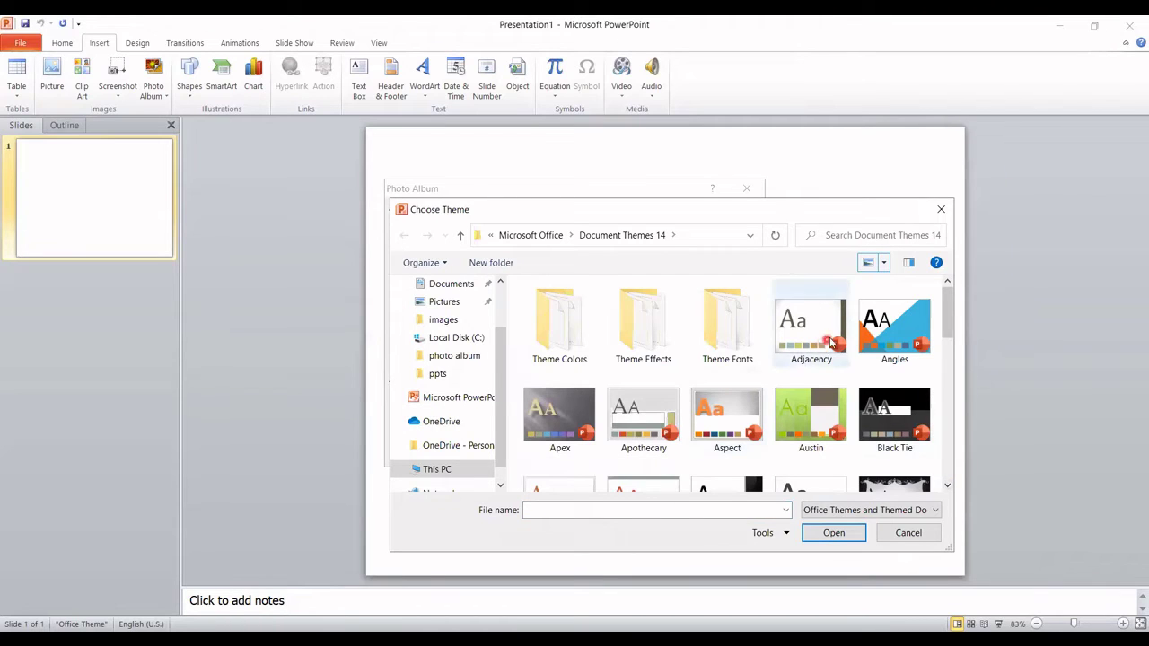
Scroll through the Document Themes list and select the Horizon theme
click(944, 485)
click(945, 485)
click(945, 486)
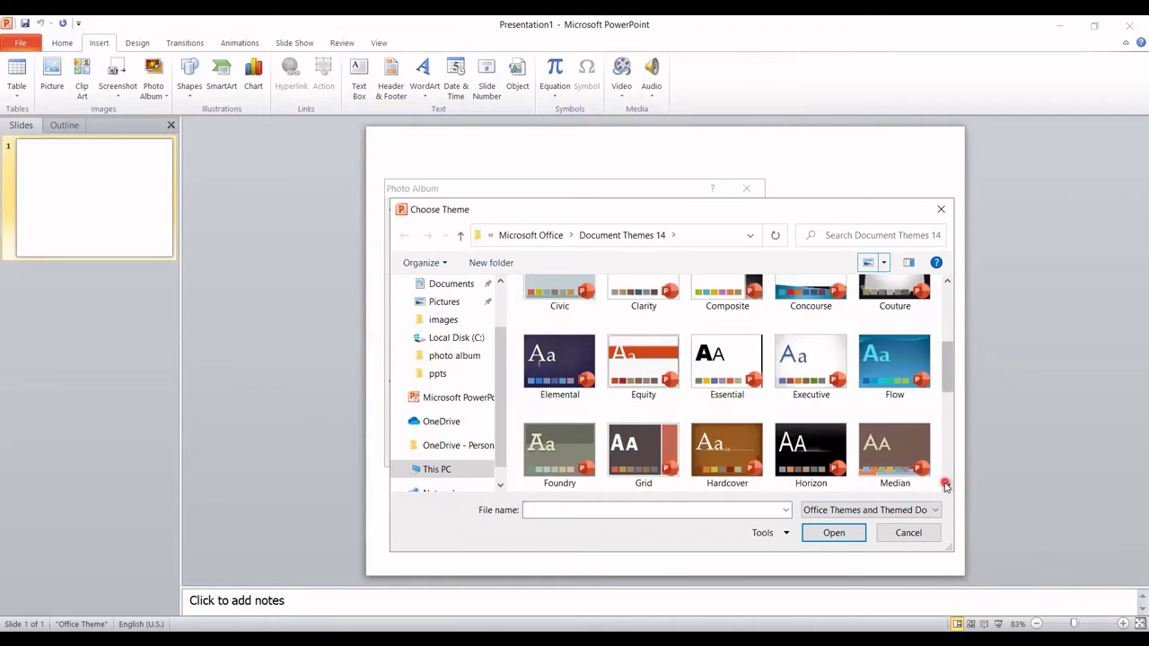
click(945, 485)
click(945, 485)
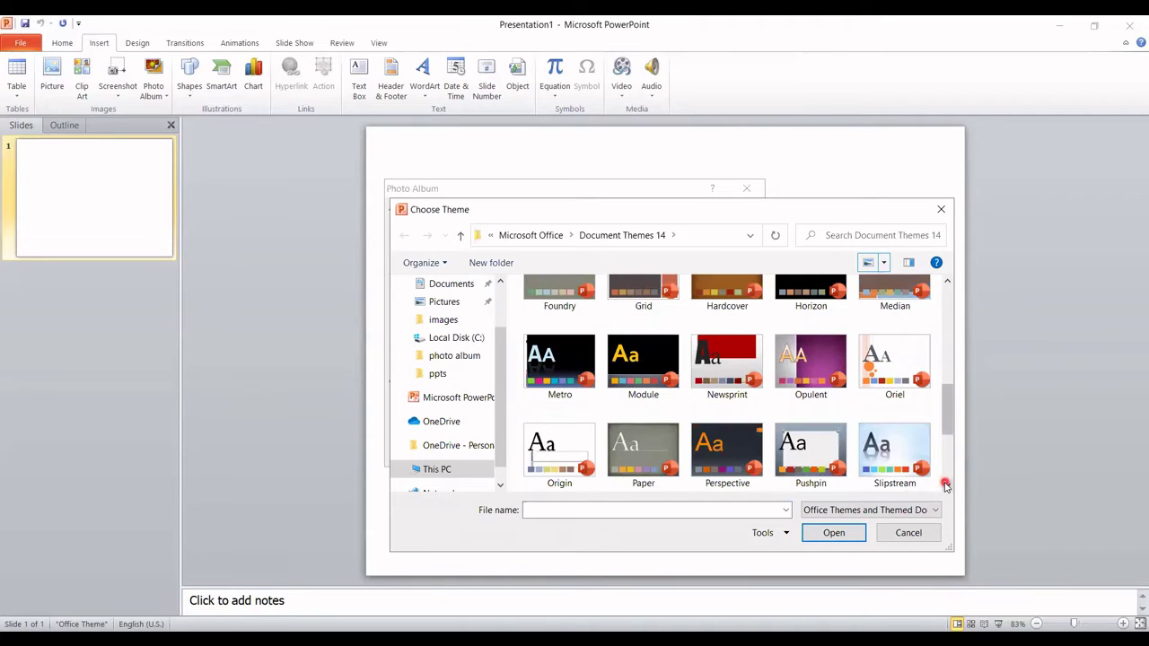
click(945, 485)
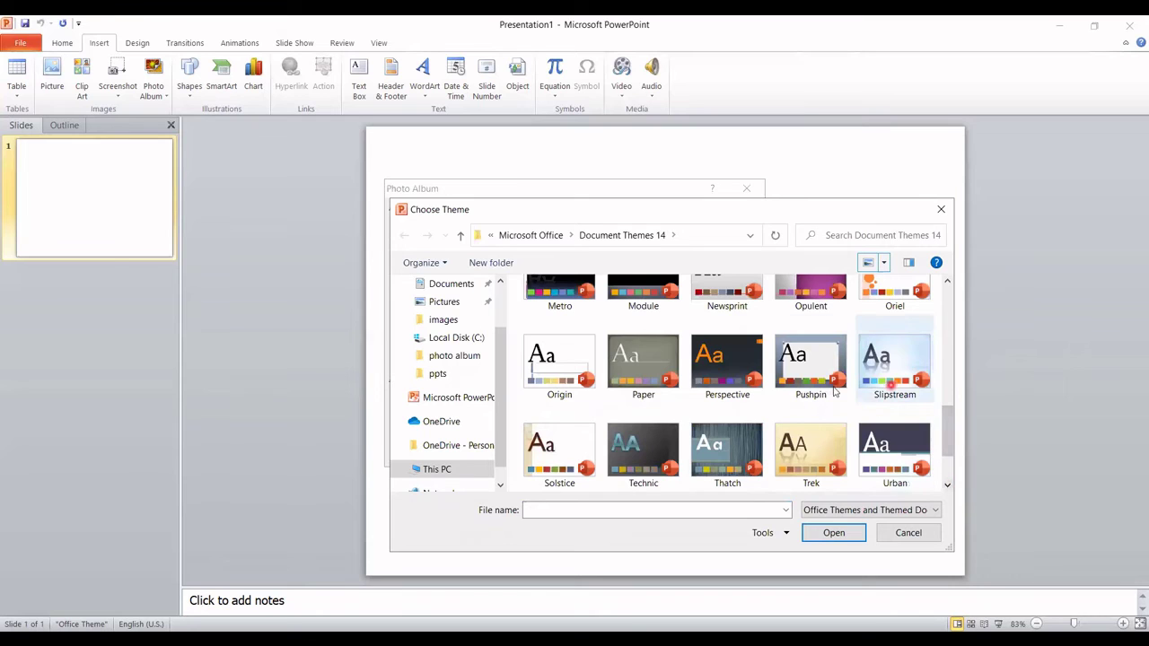
click(946, 457)
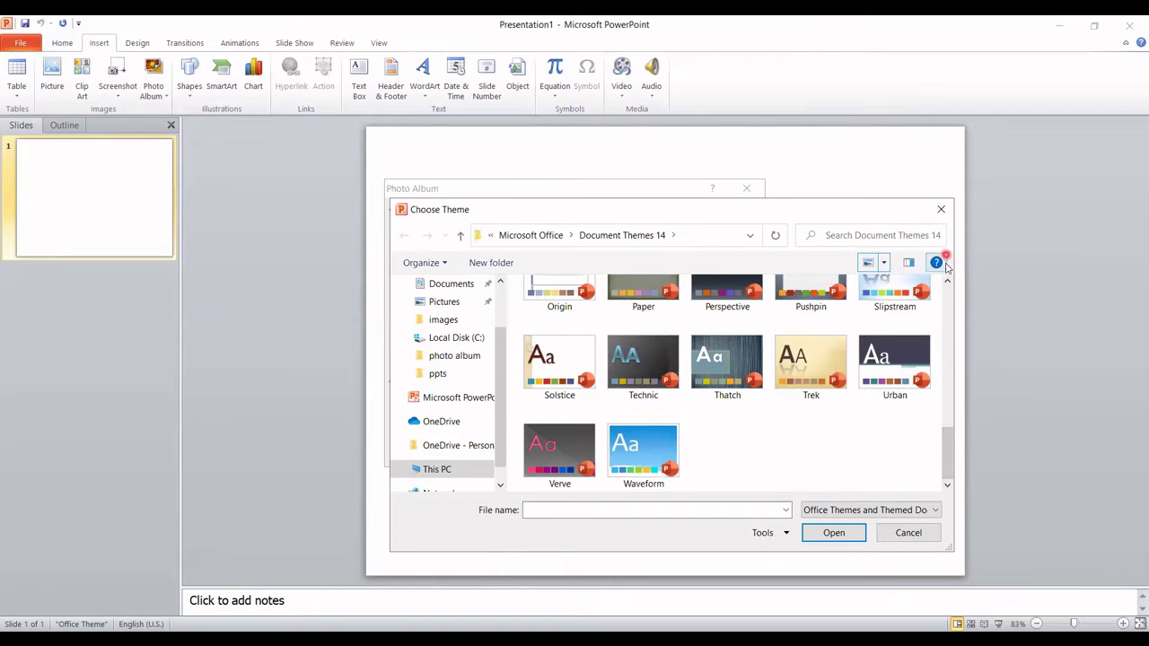
click(946, 283)
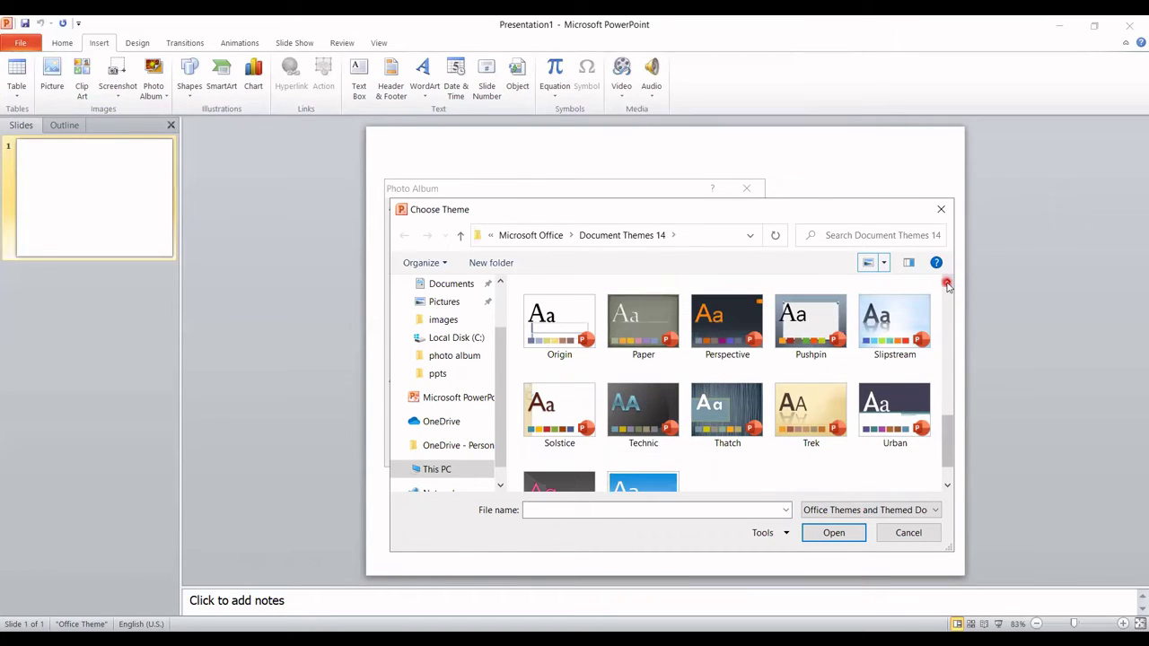
click(947, 282)
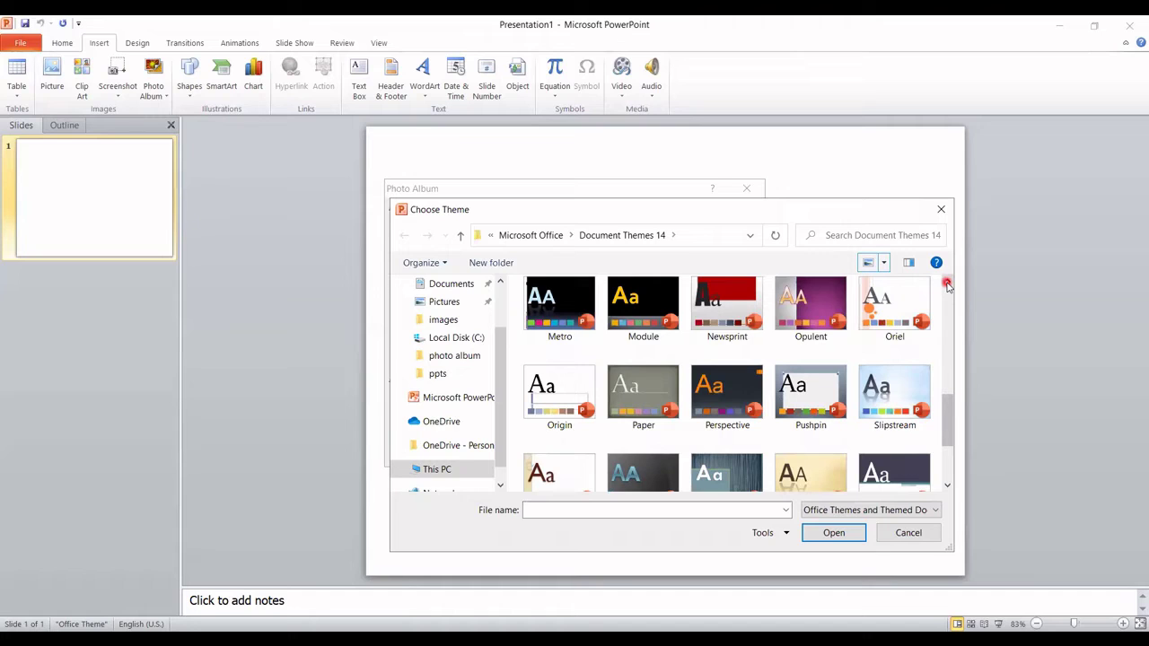
click(947, 283)
click(947, 283)
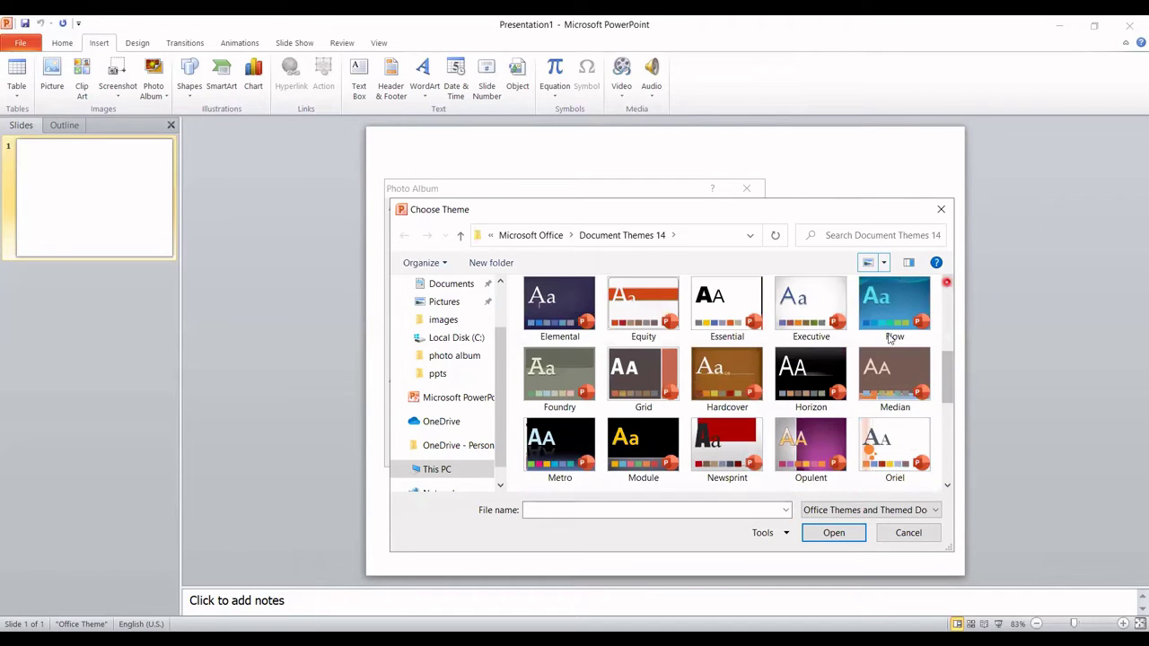
click(821, 367)
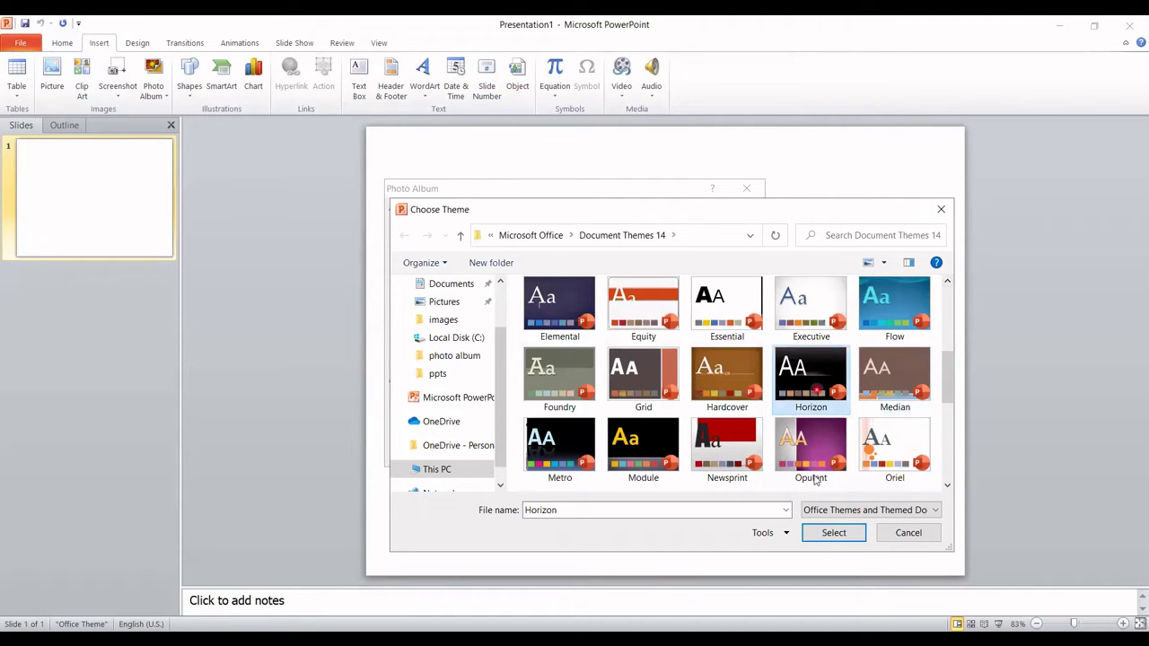
click(818, 536)
click(824, 534)
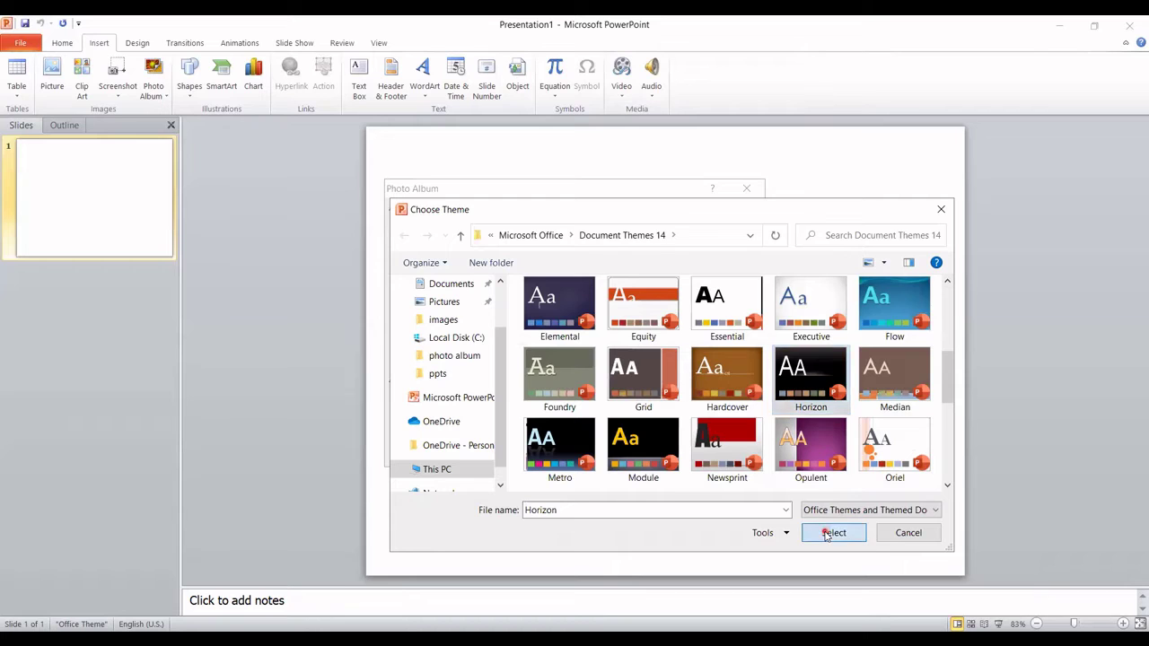
Create the photo album and show its PHOTO ALBUM title slide
click(680, 455)
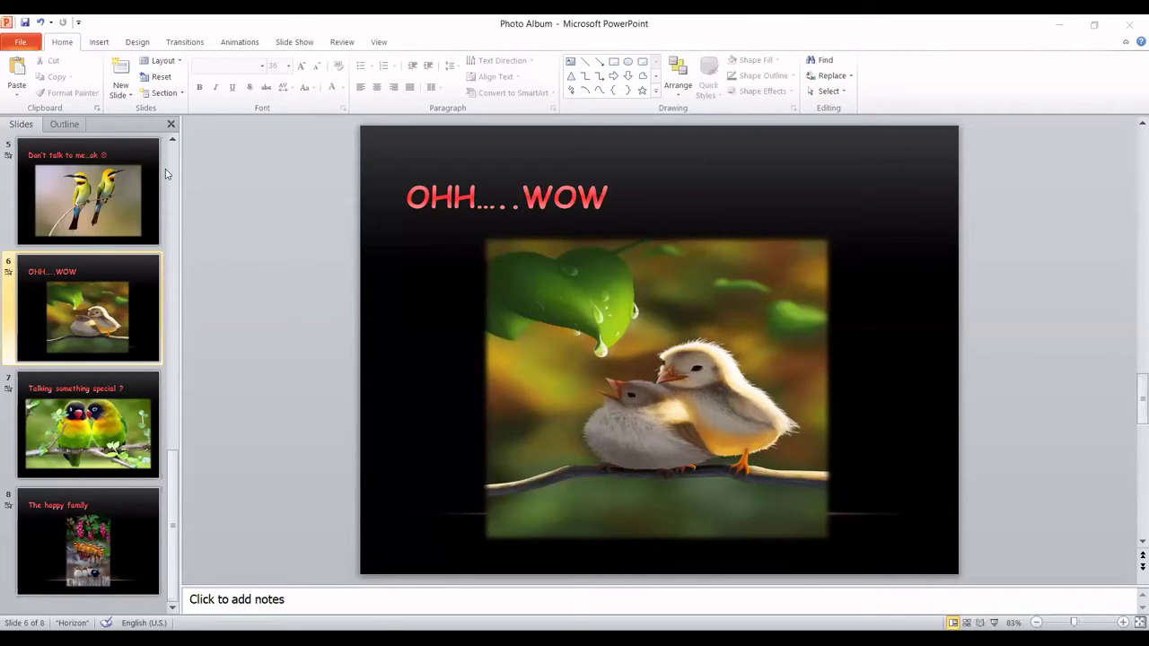
scroll(126, 170, up, 5)
click(126, 169)
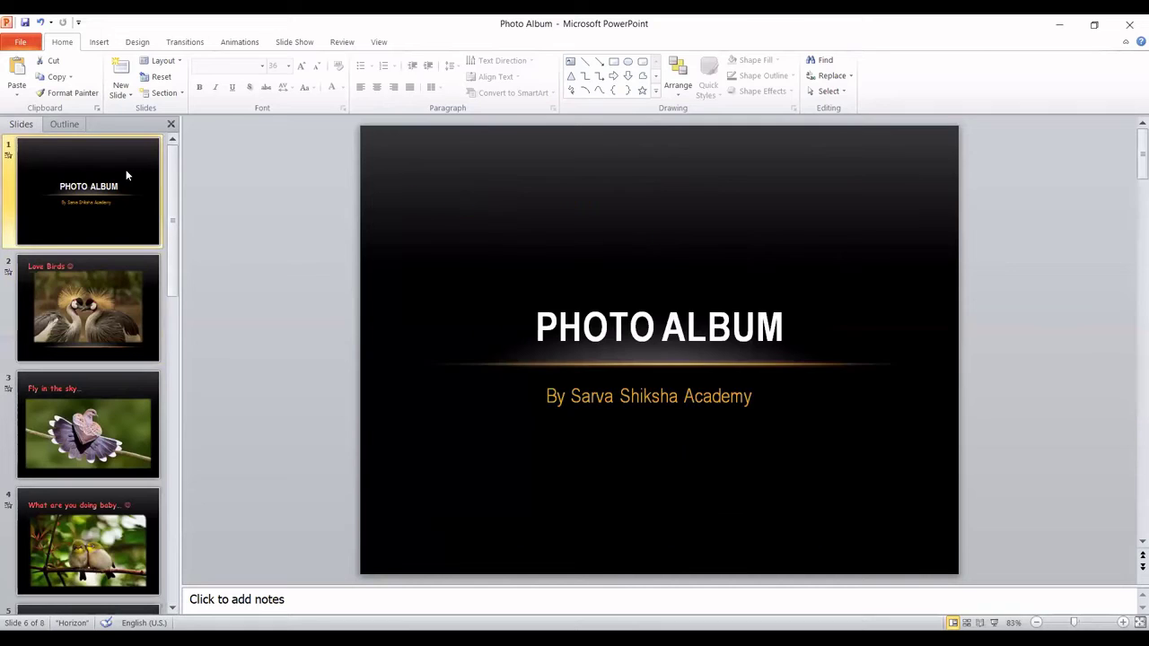
Step through the bird slides to OHH….WOW, then return to the title slide
key(Down)
key(Down)
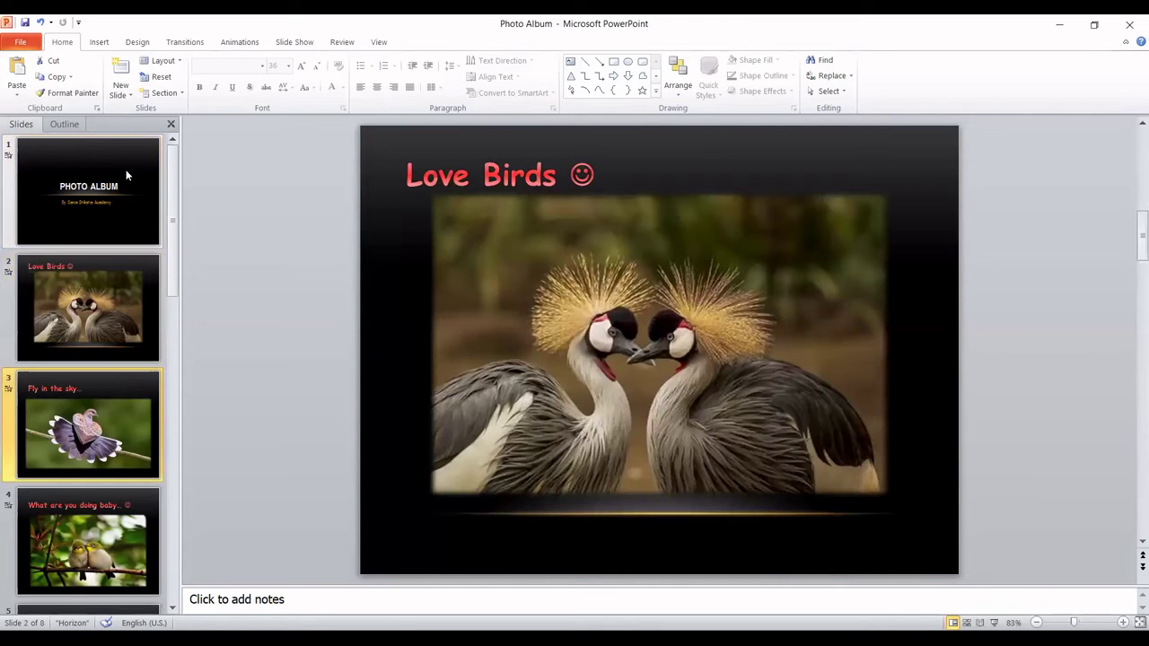
key(Down)
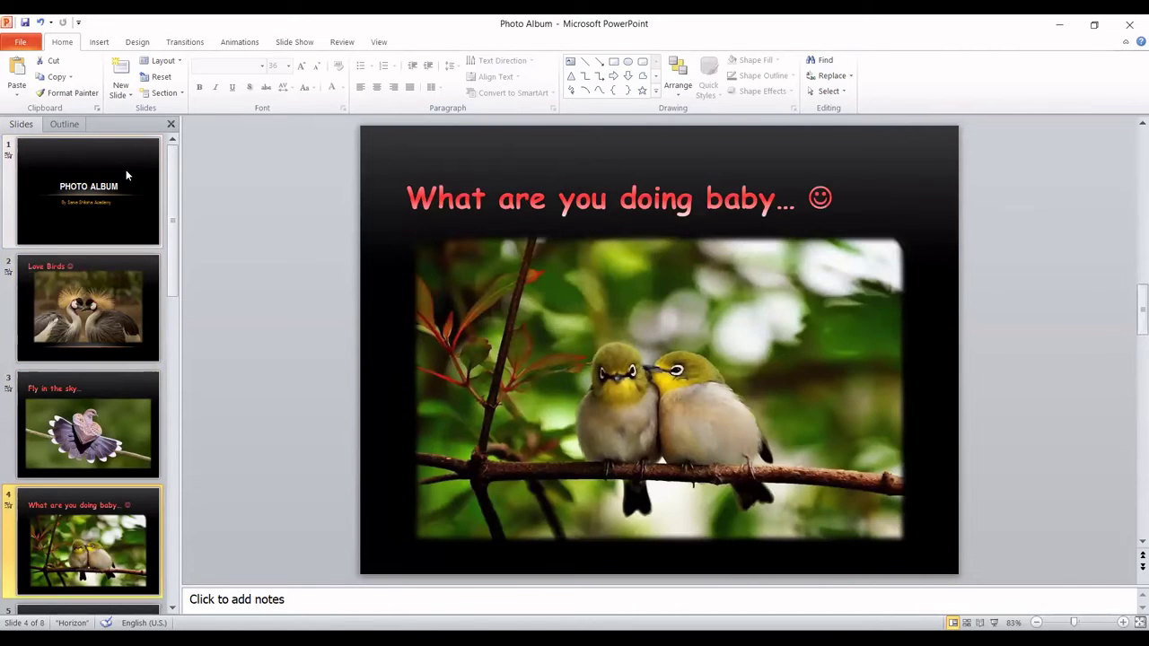
key(Down)
key(Down)
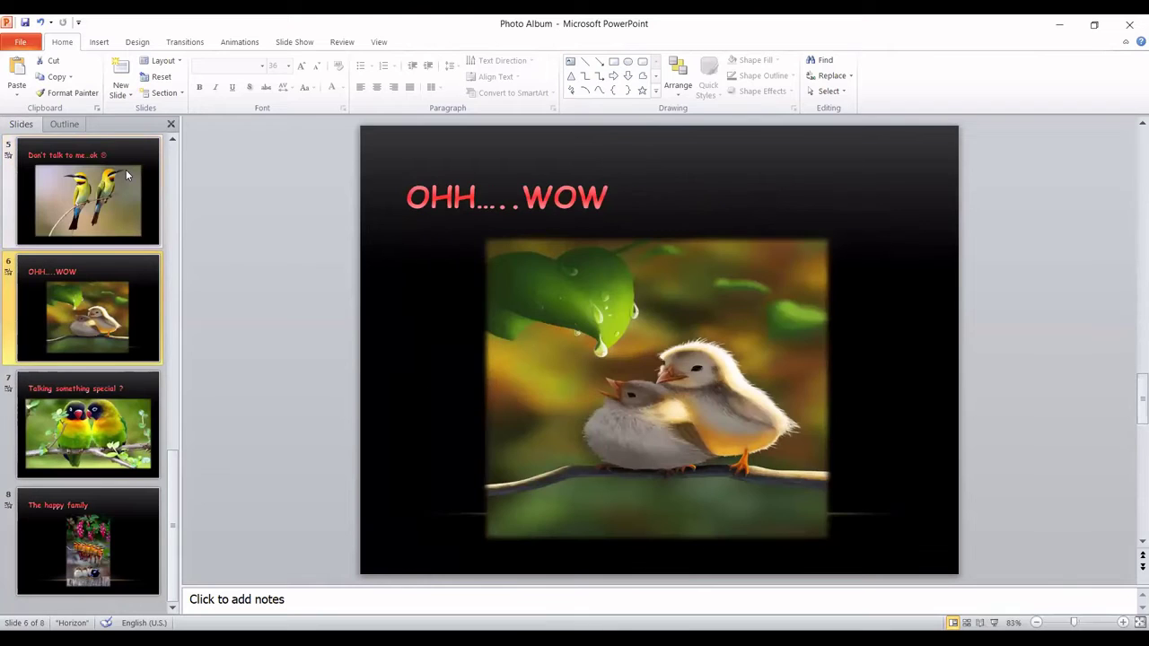
key(Down)
key(Down)
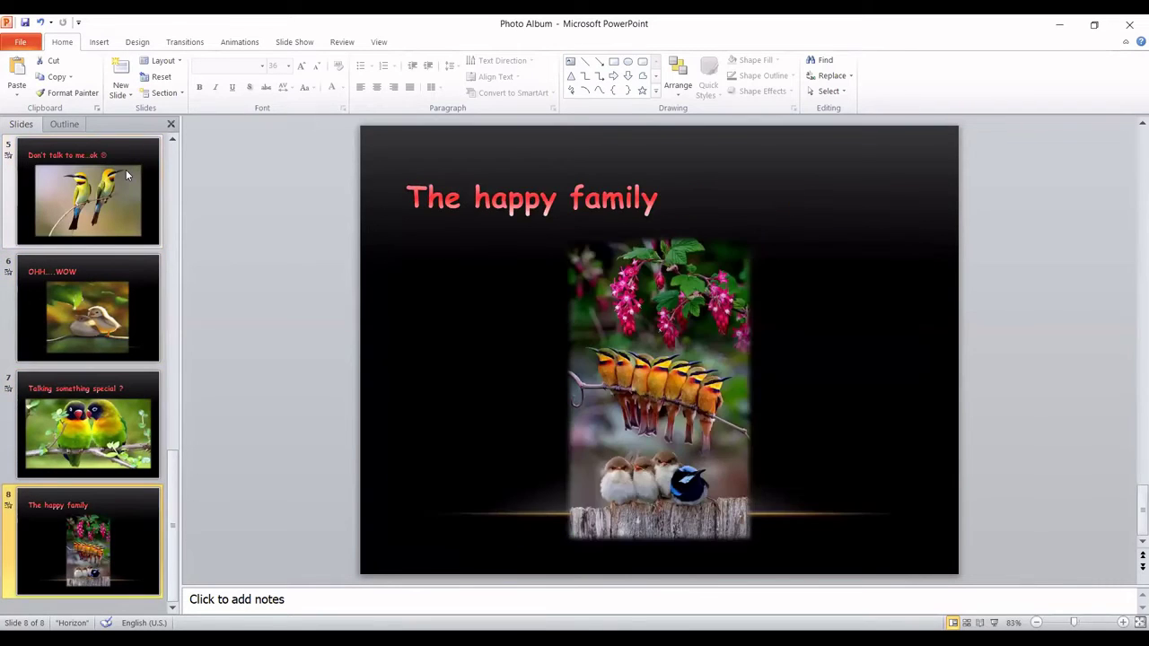
key(Up)
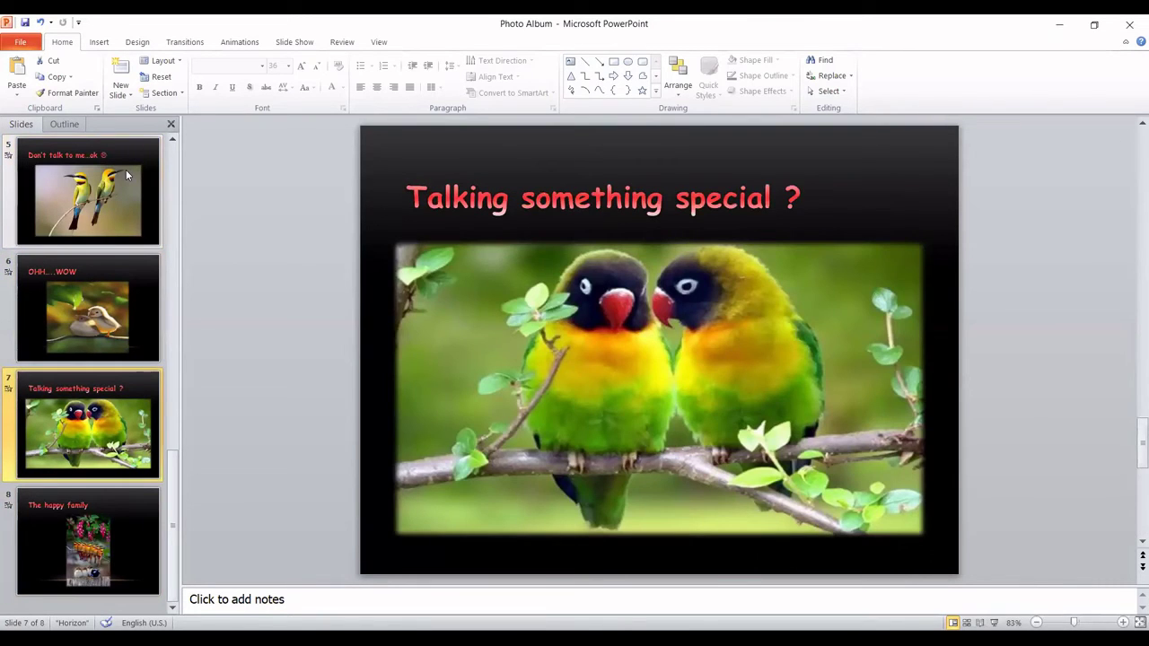
click(175, 153)
click(113, 199)
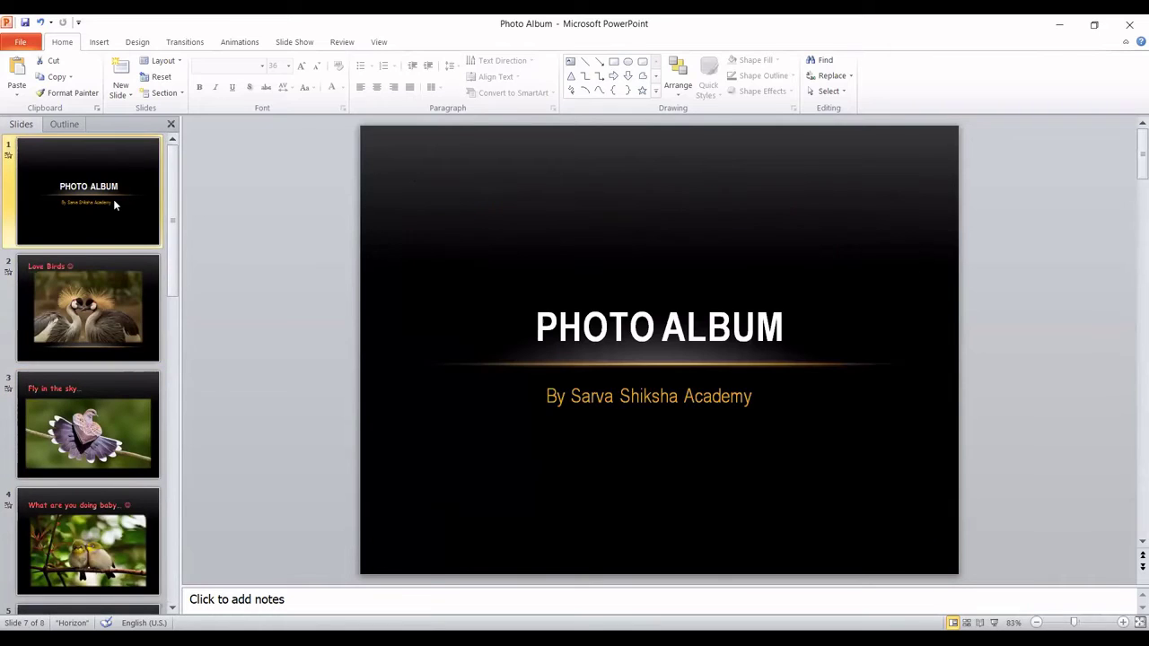
Try orange and grey gradient WordArt on the title, settle on plain white, then open slide 2
click(661, 325)
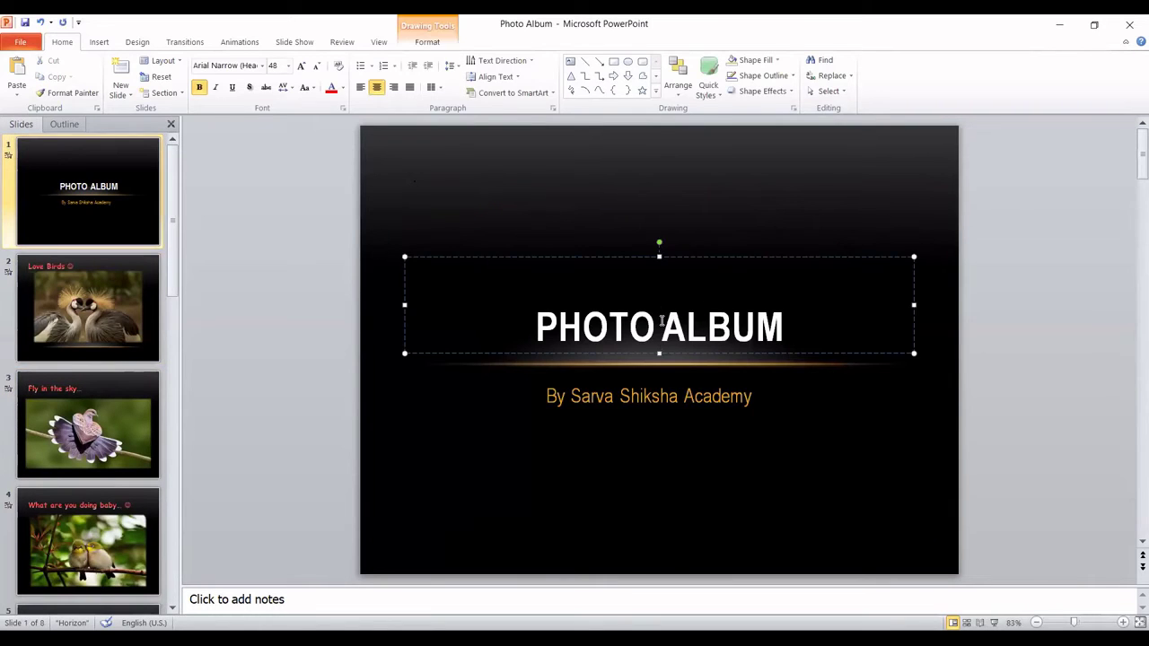
click(435, 42)
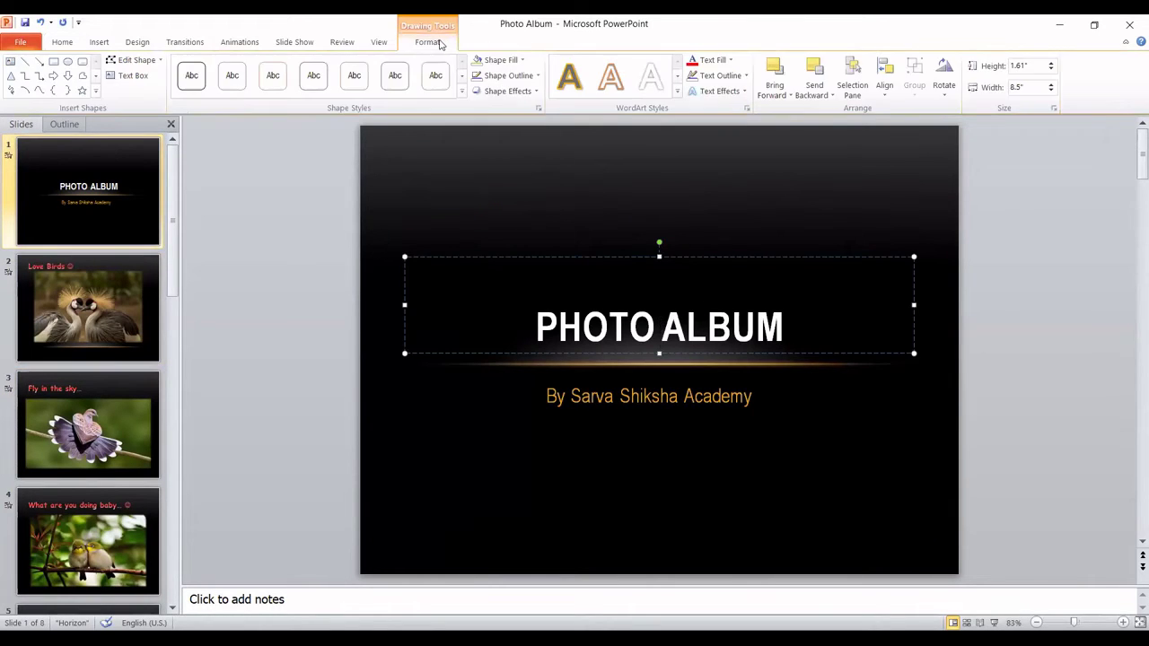
click(676, 90)
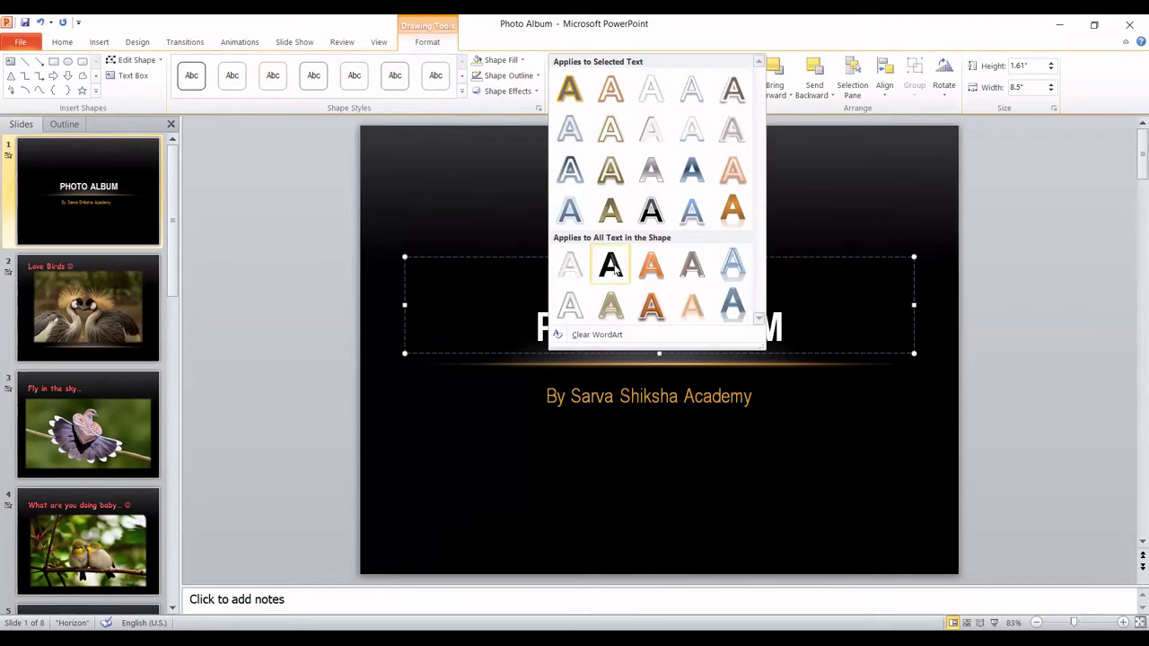
click(614, 267)
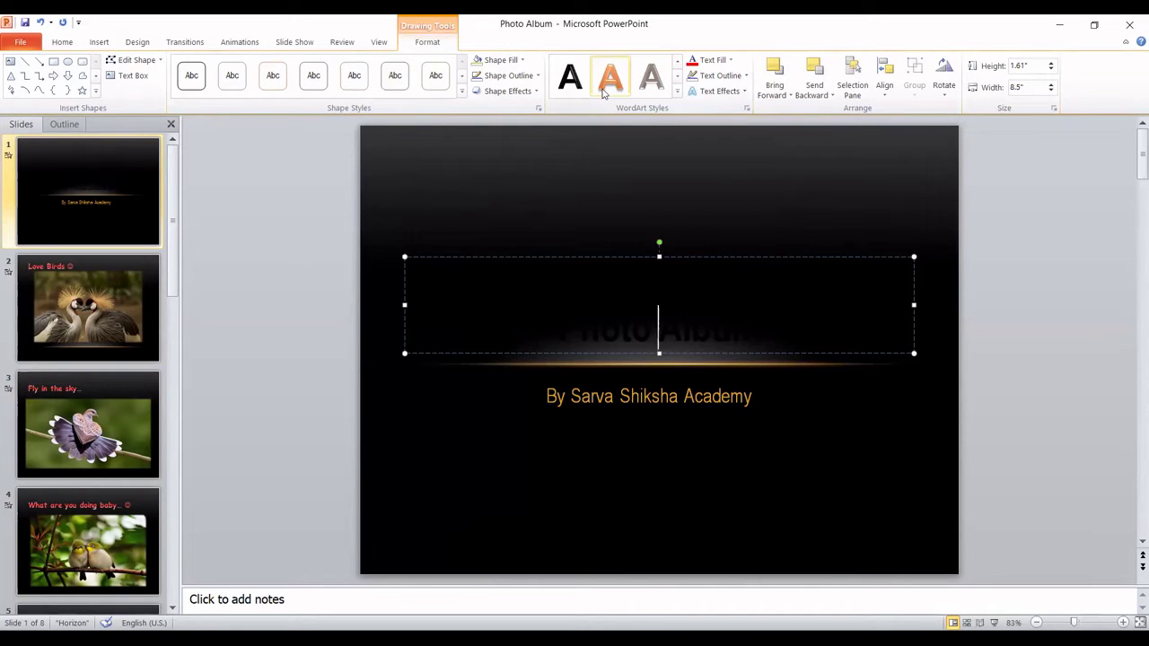
click(650, 79)
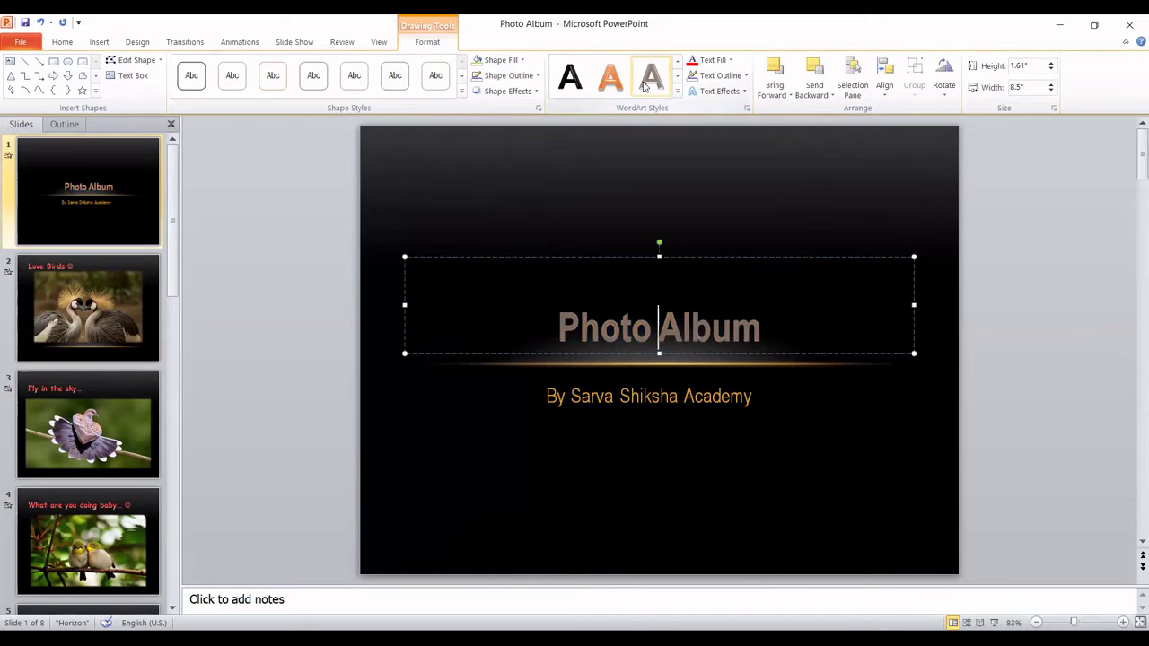
click(677, 92)
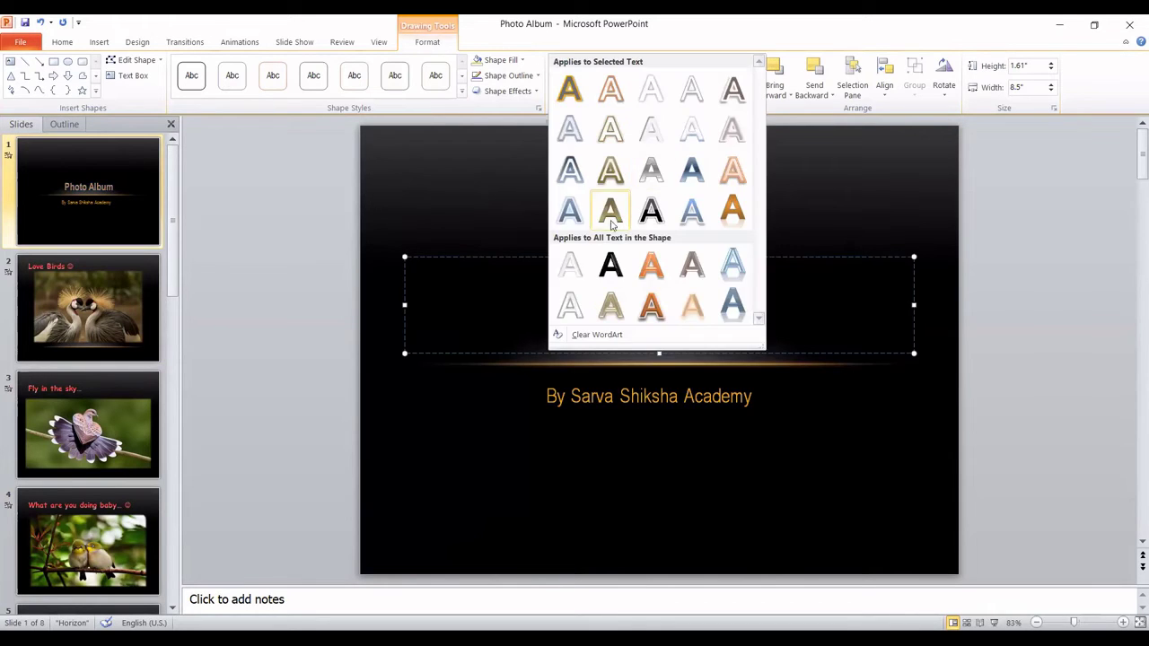
click(570, 263)
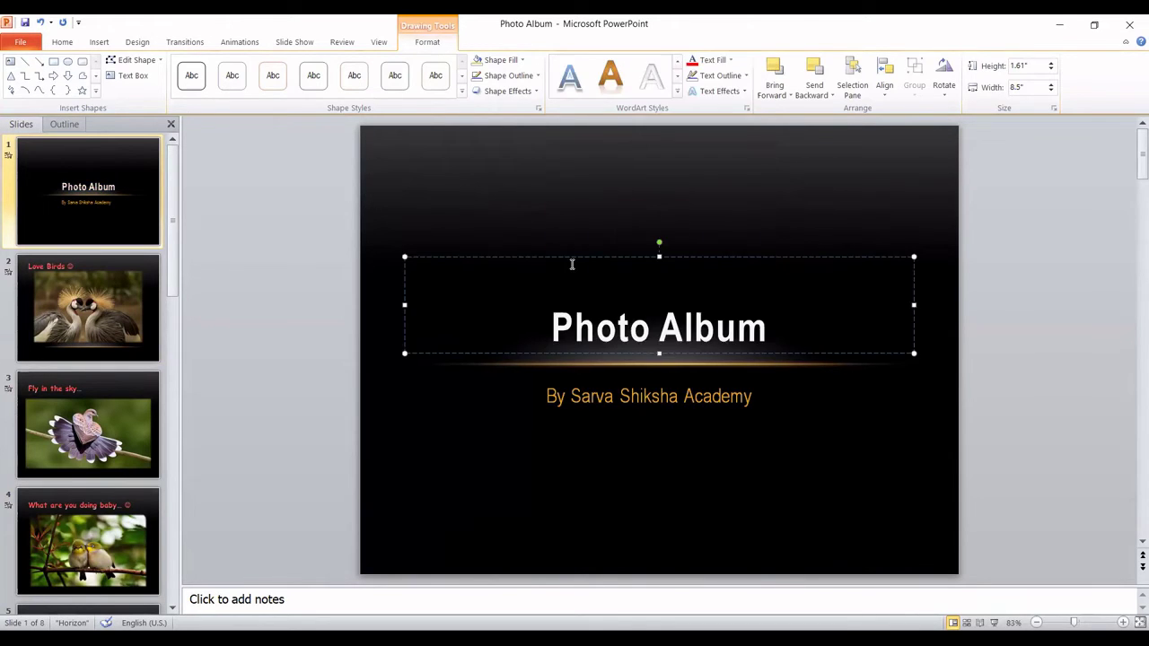
click(486, 219)
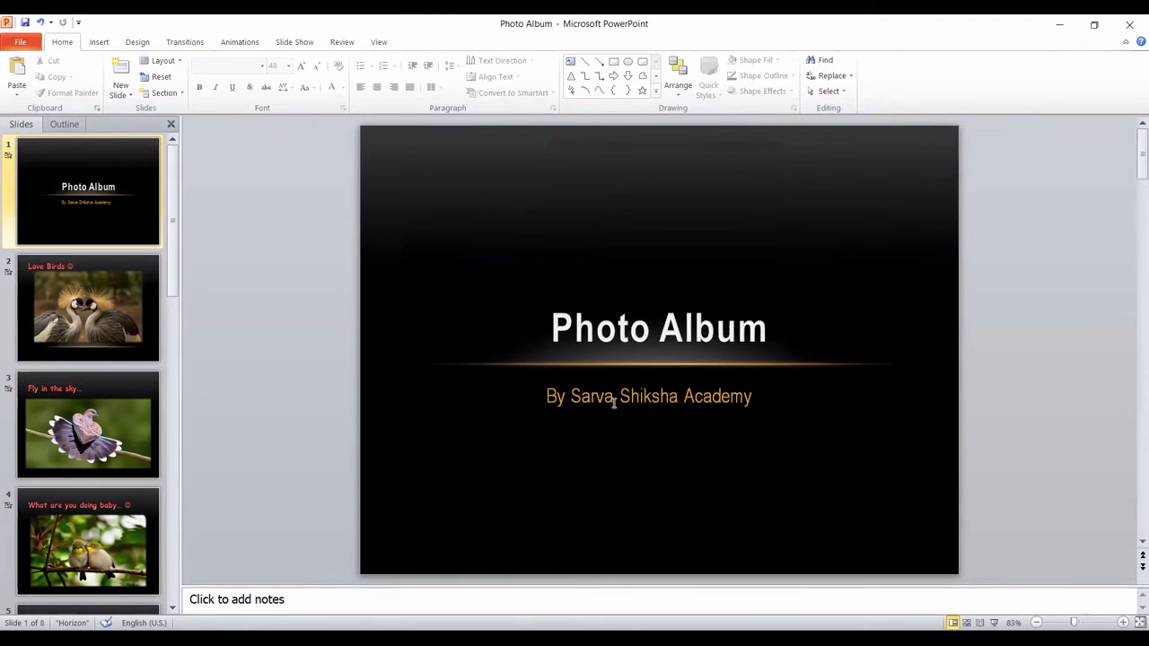
click(126, 295)
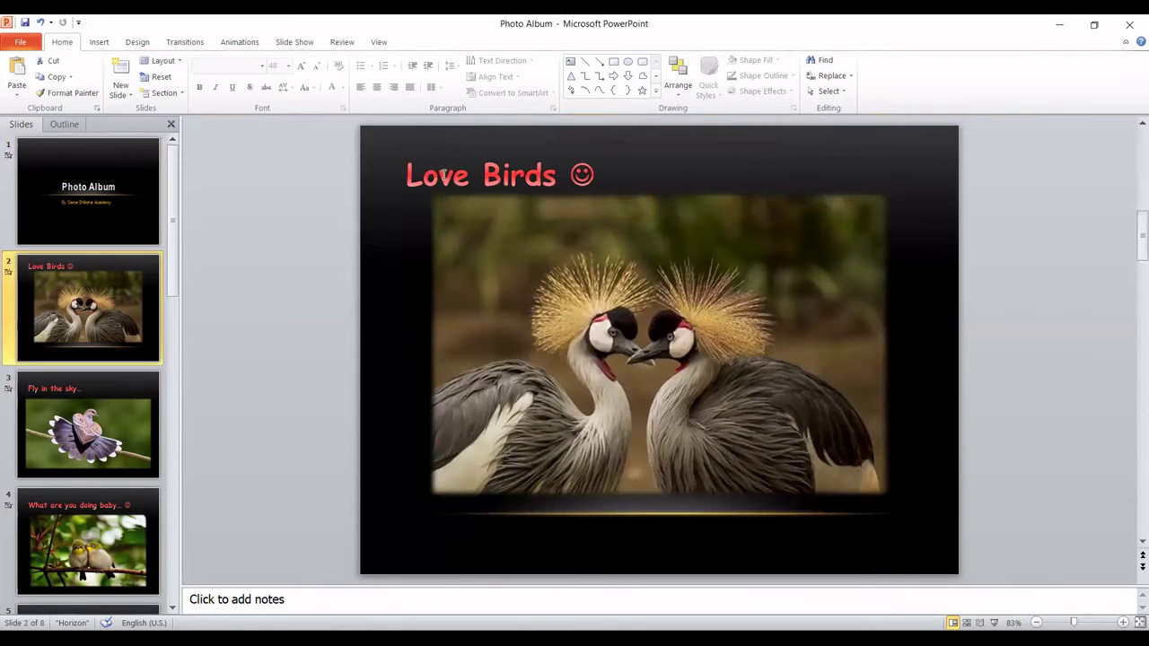
Fill the 'Love Birds ☺' title text with a red gradient, then open slide 3
click(441, 175)
click(599, 177)
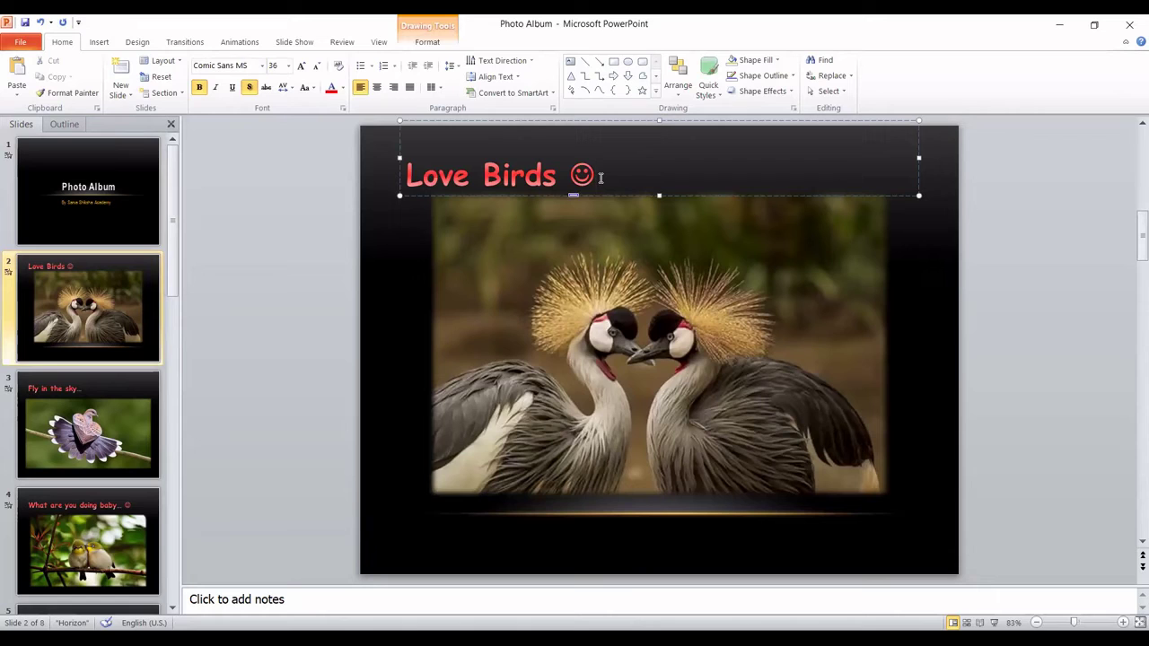
drag(600, 177, 417, 179)
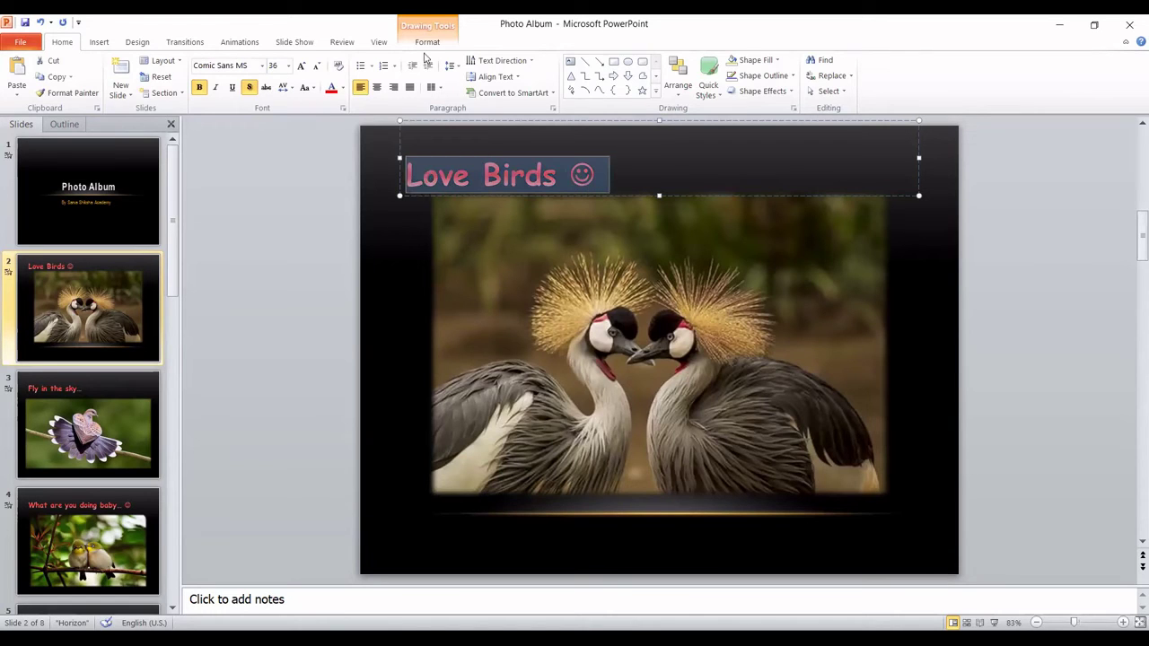
click(426, 42)
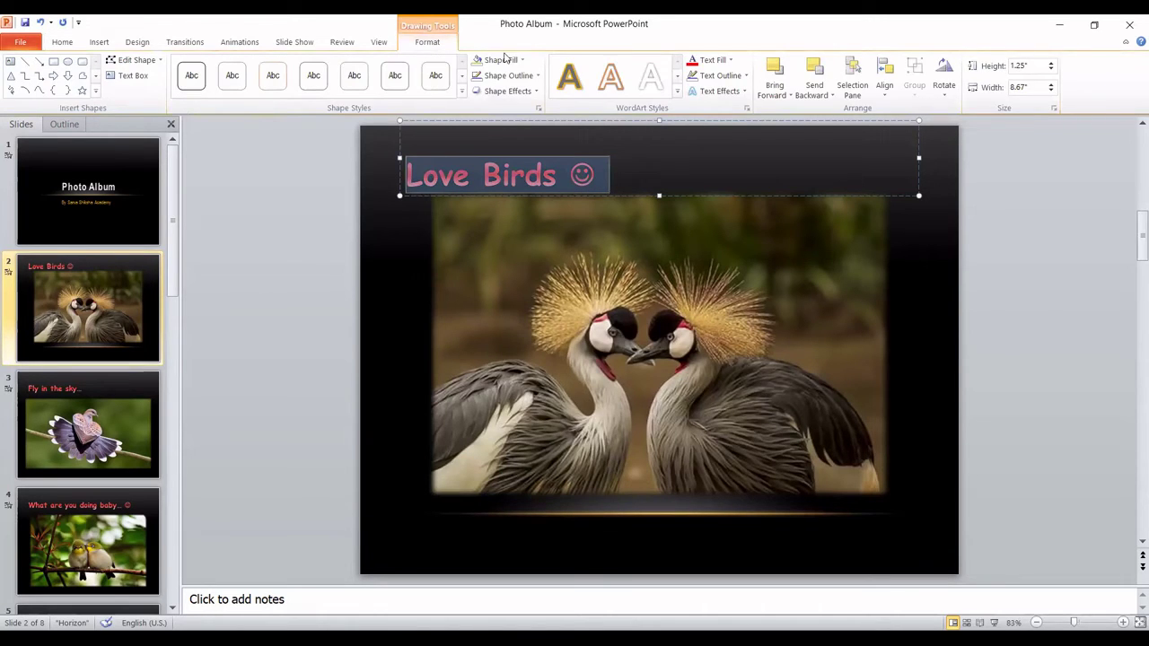
click(732, 60)
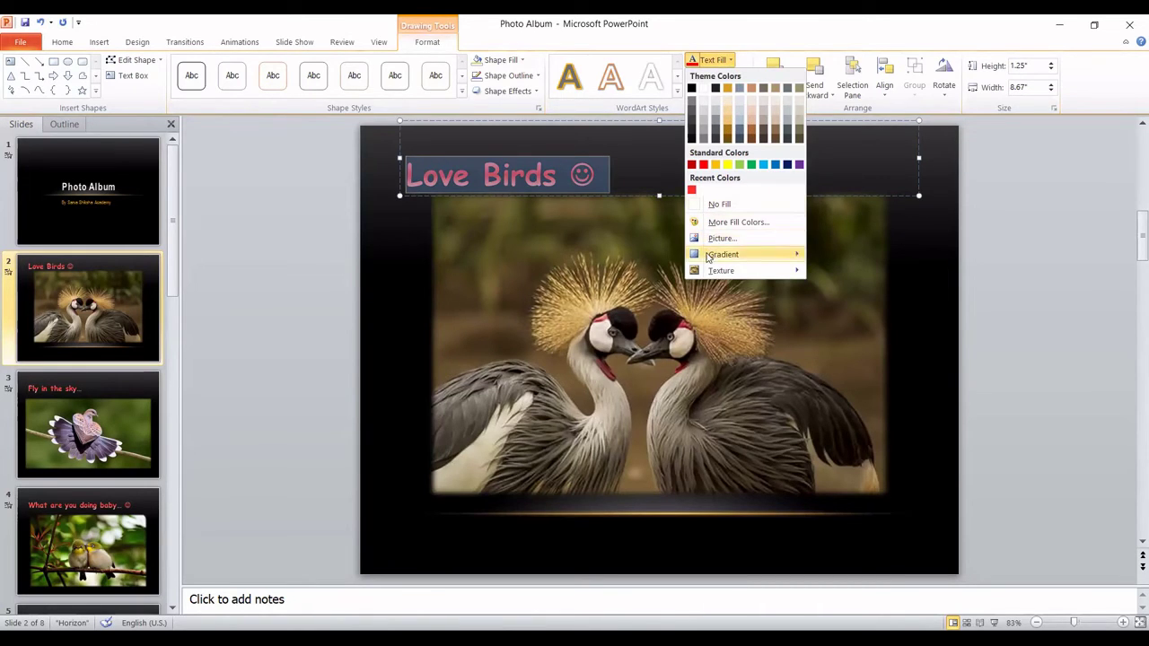
mouse_move(709, 255)
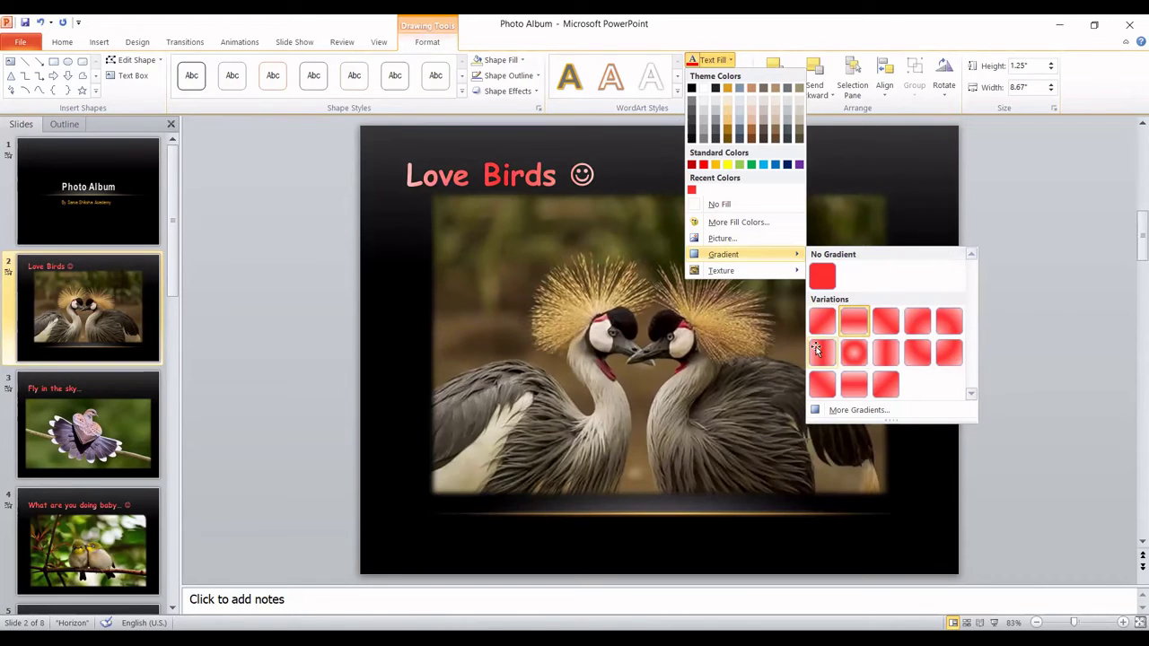
click(815, 346)
click(404, 288)
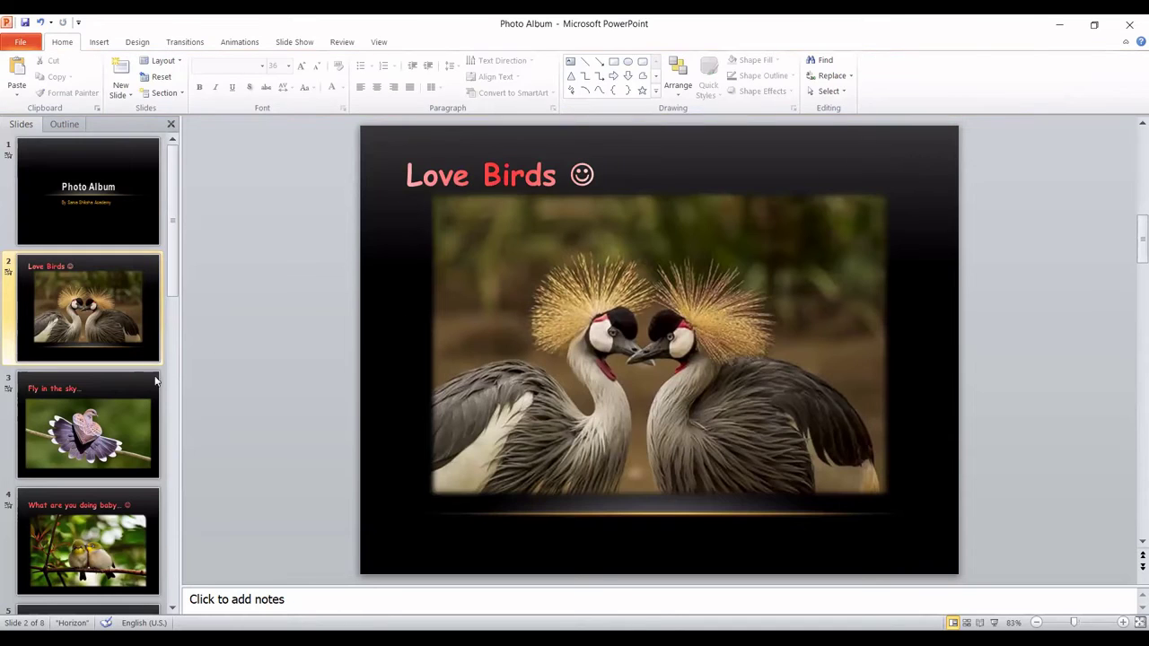
click(113, 417)
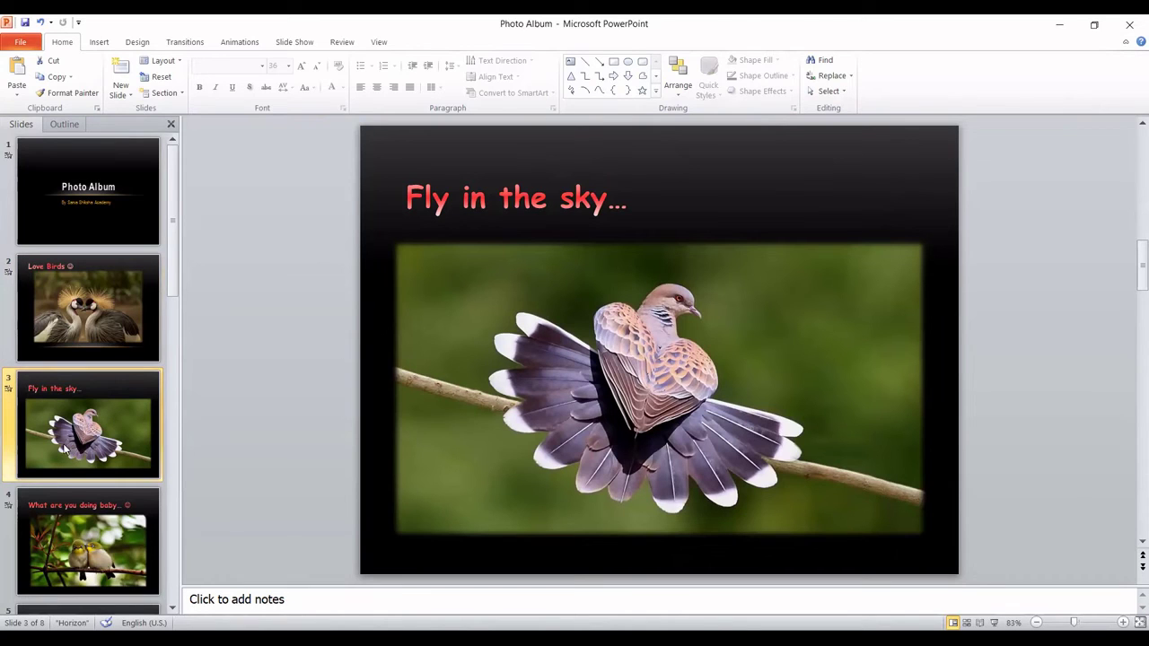
Go from slide 4 down to slide 7, 'Talking something special ?', and scroll the Slides pane up
click(75, 567)
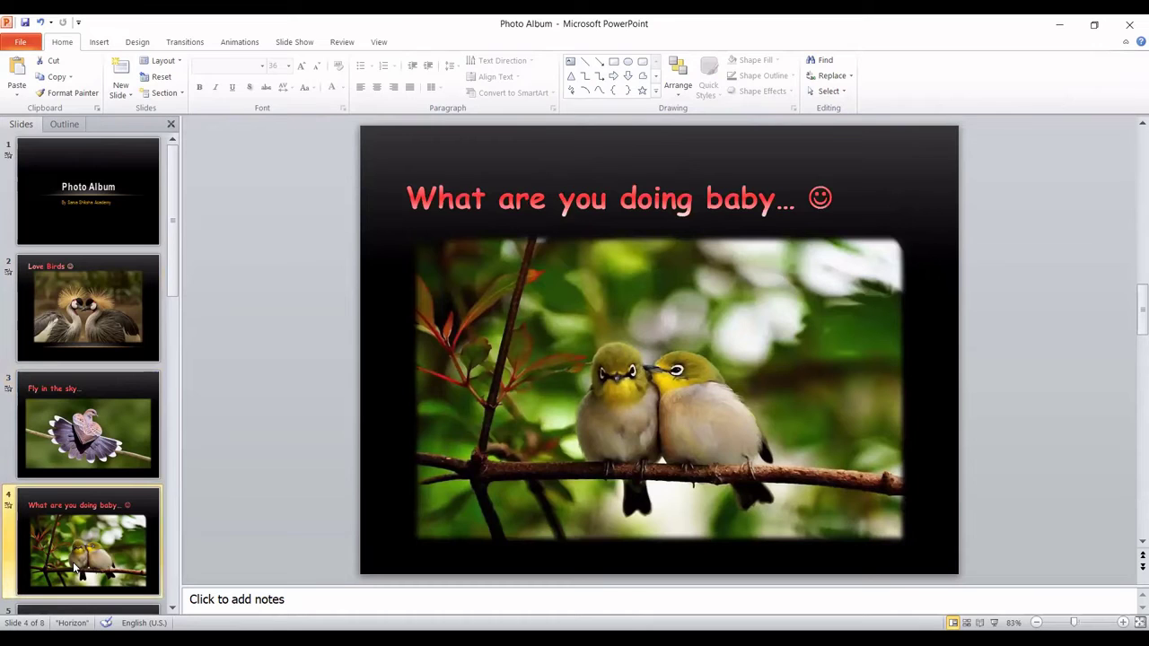
key(Down)
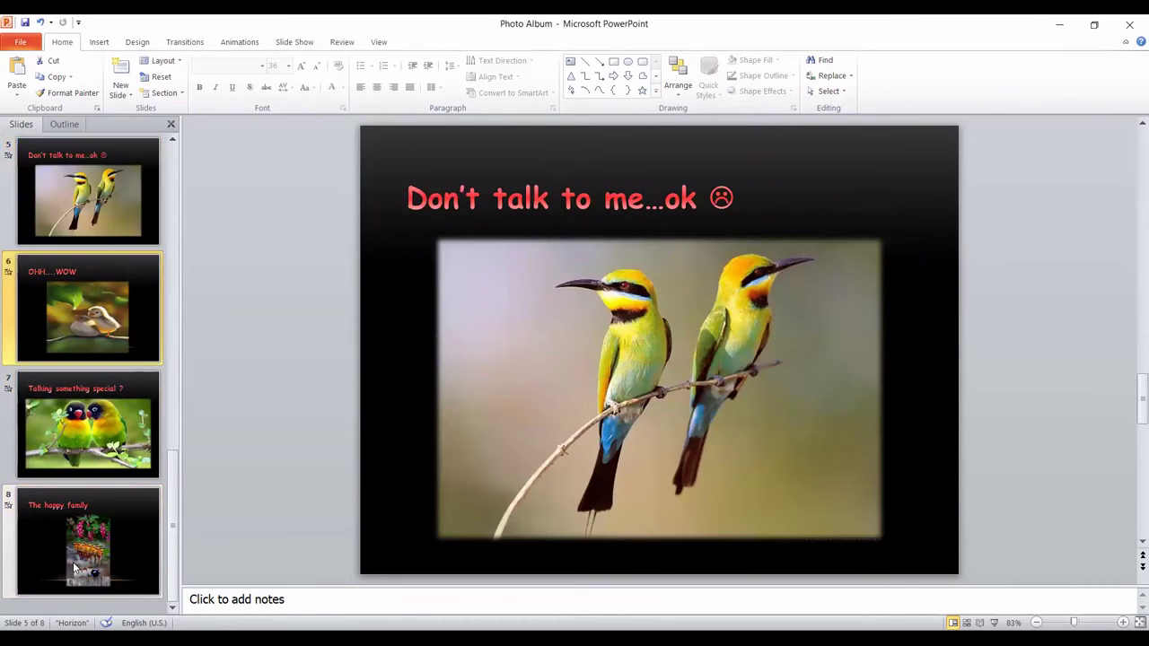
key(Down)
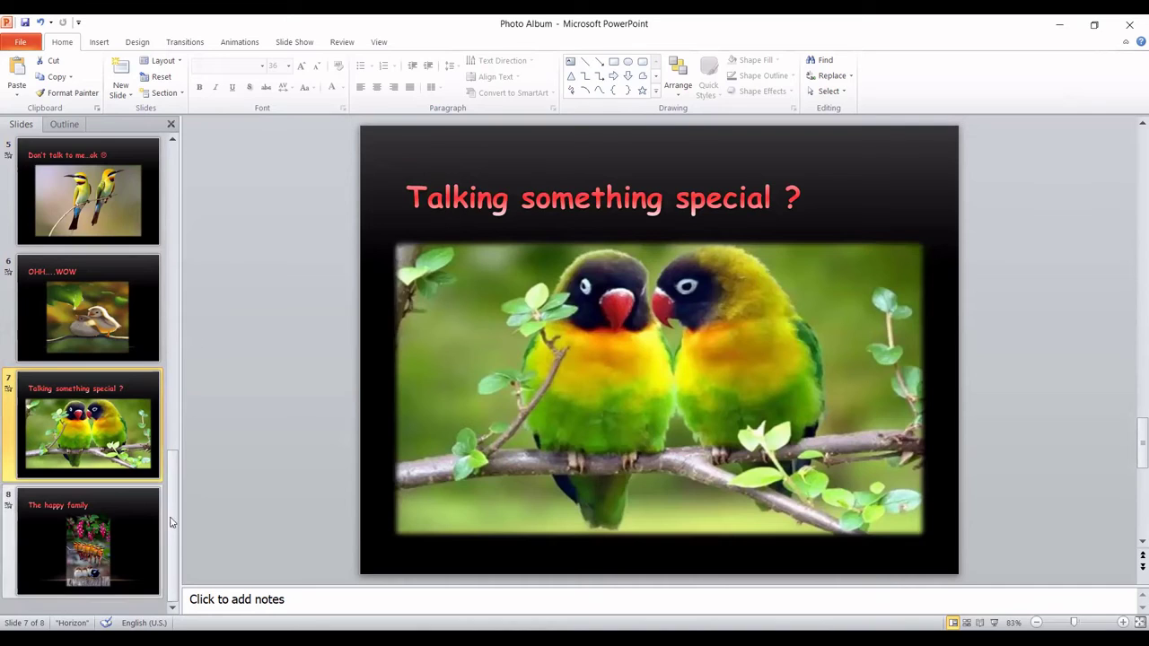
drag(174, 501, 177, 174)
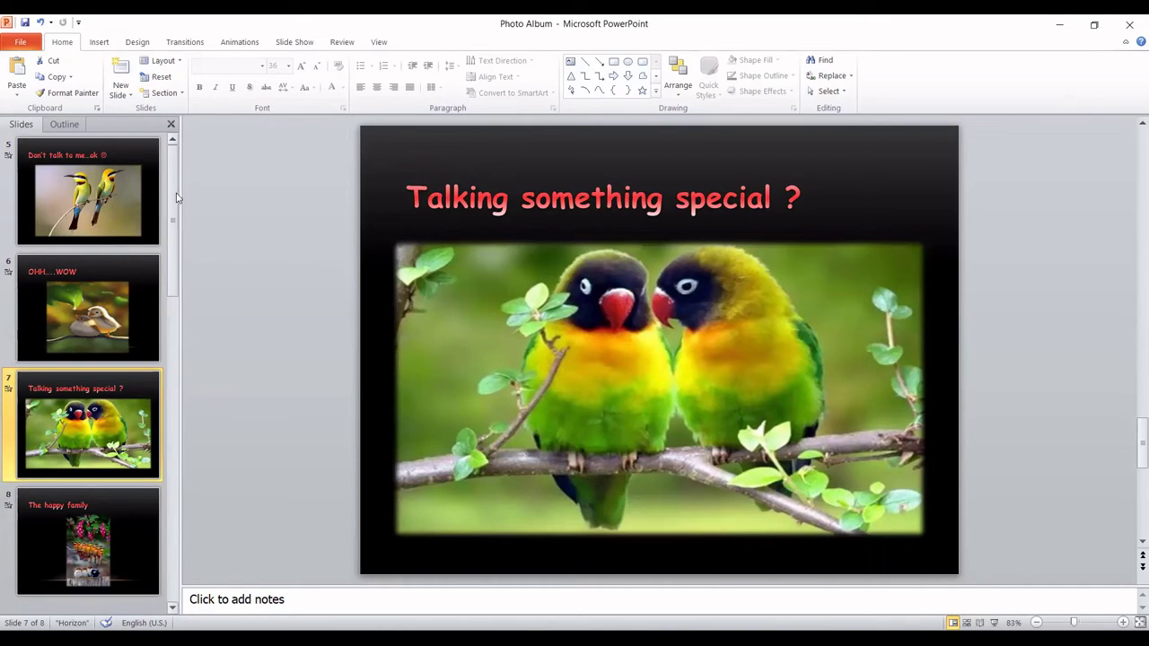
Try Vortex, Shred and Switch on slide 7, then settle on Flip and preview it
click(238, 44)
click(188, 43)
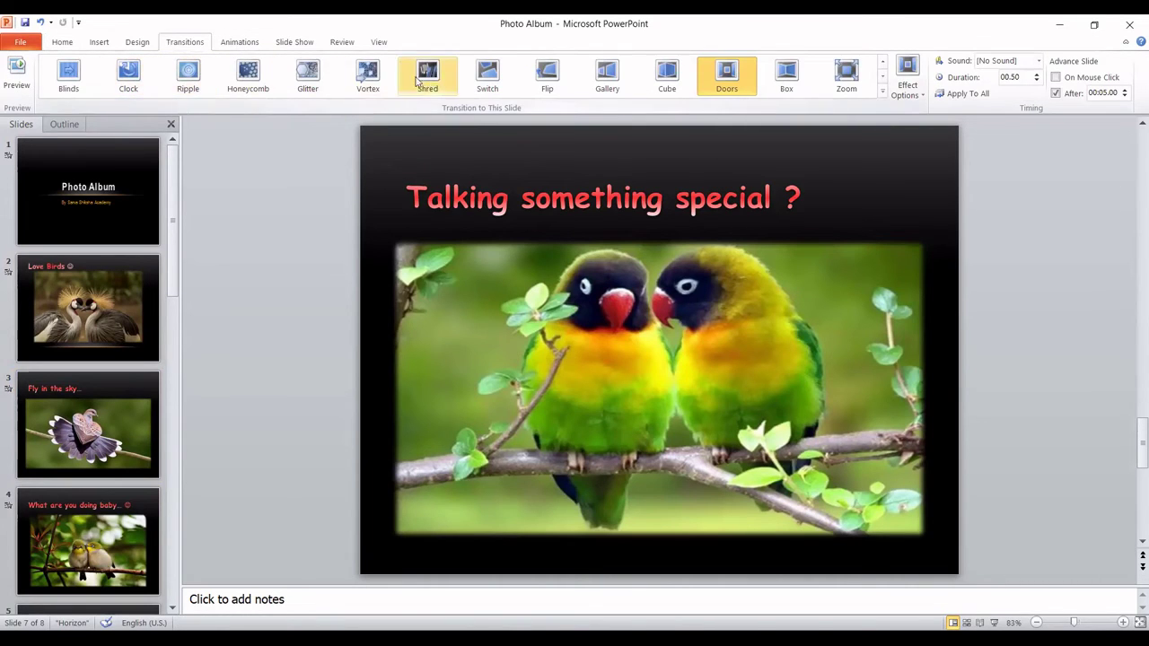
click(368, 77)
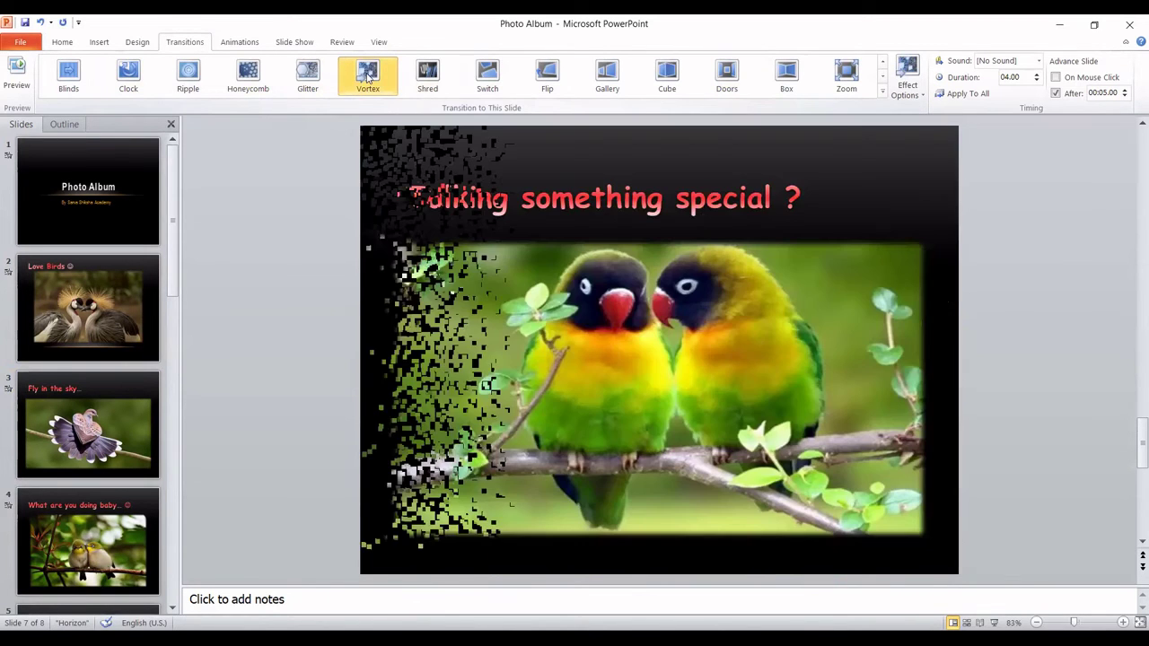
click(436, 79)
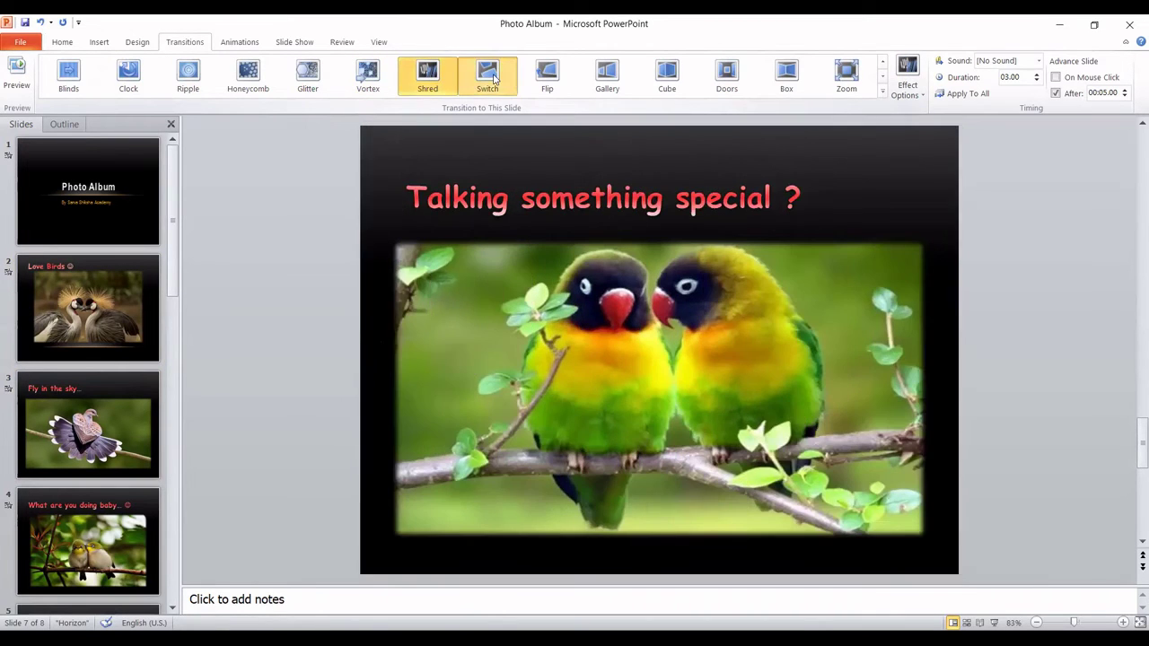
click(493, 79)
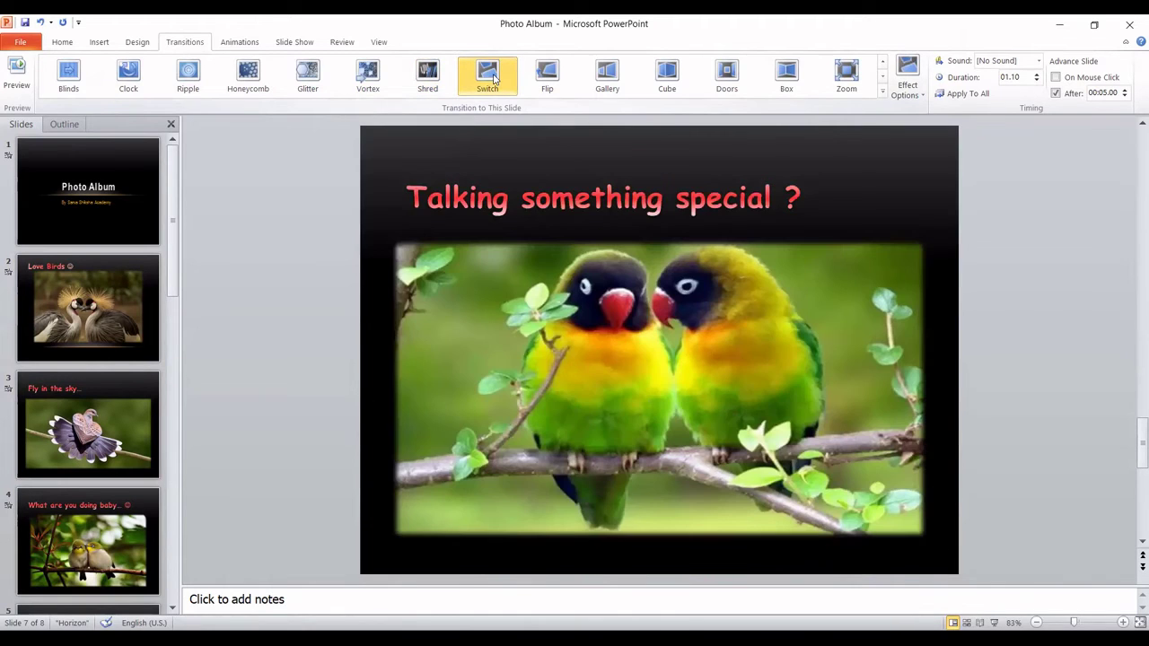
click(544, 79)
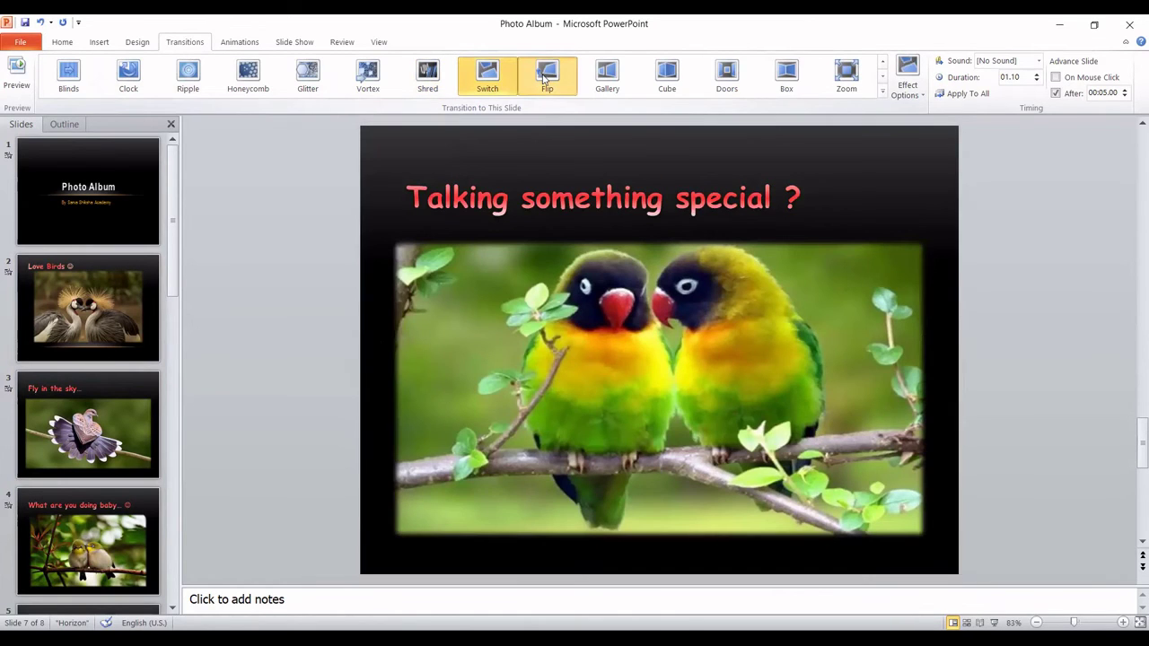
click(544, 79)
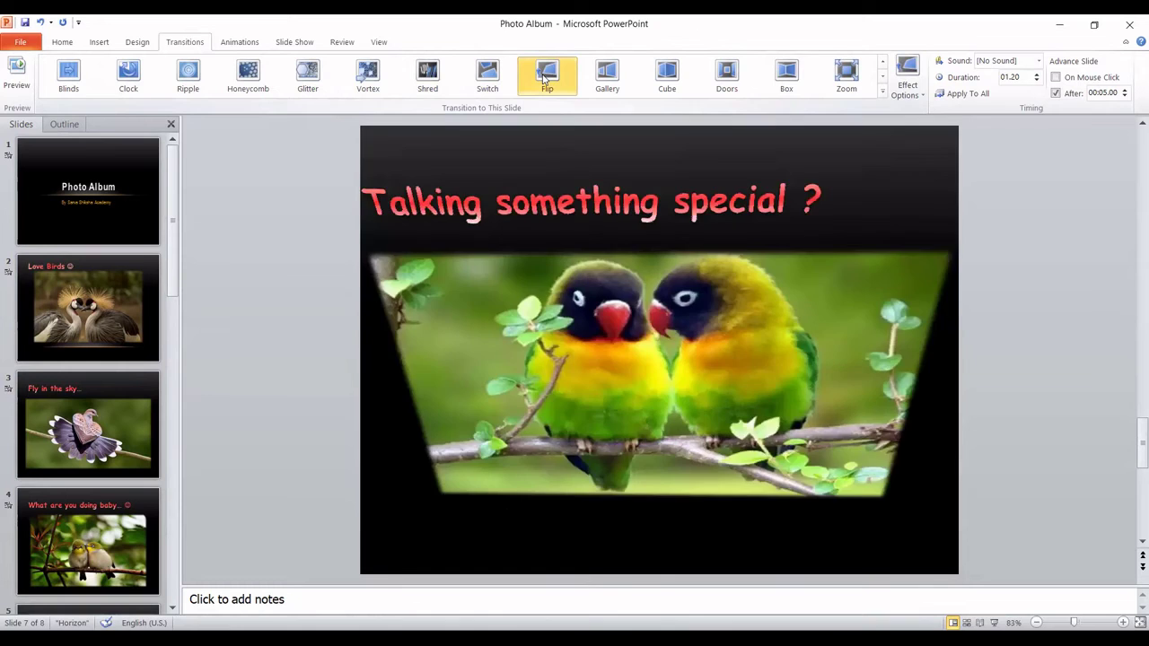
Set the Flip transition's effect option to Left
click(918, 96)
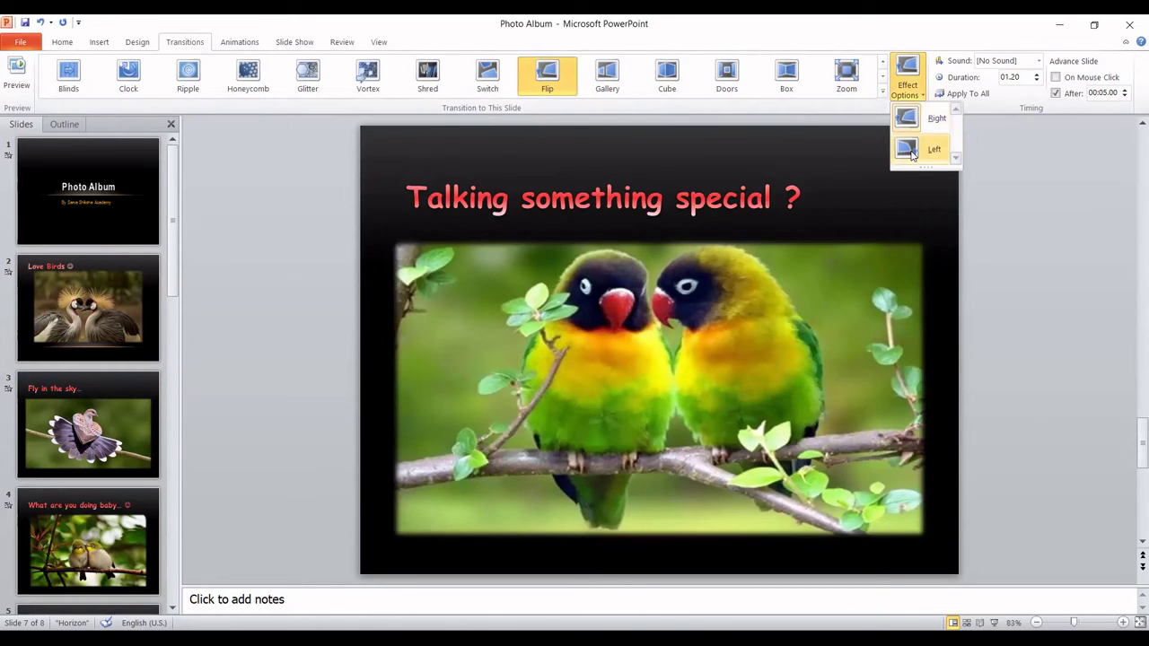
click(912, 151)
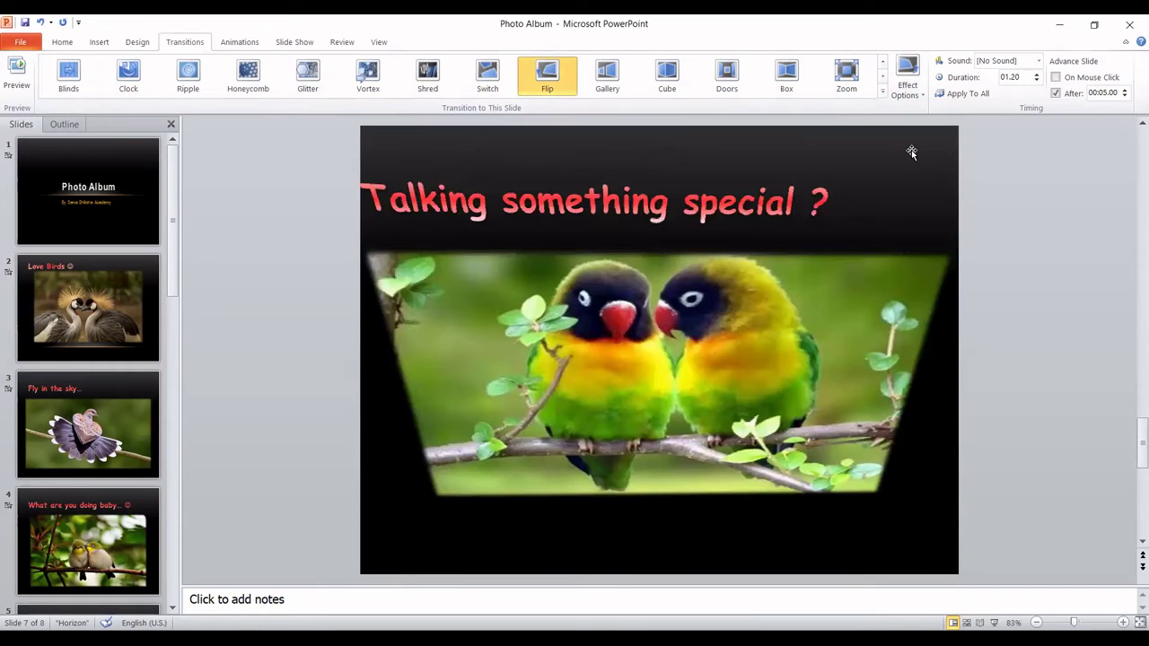
click(921, 95)
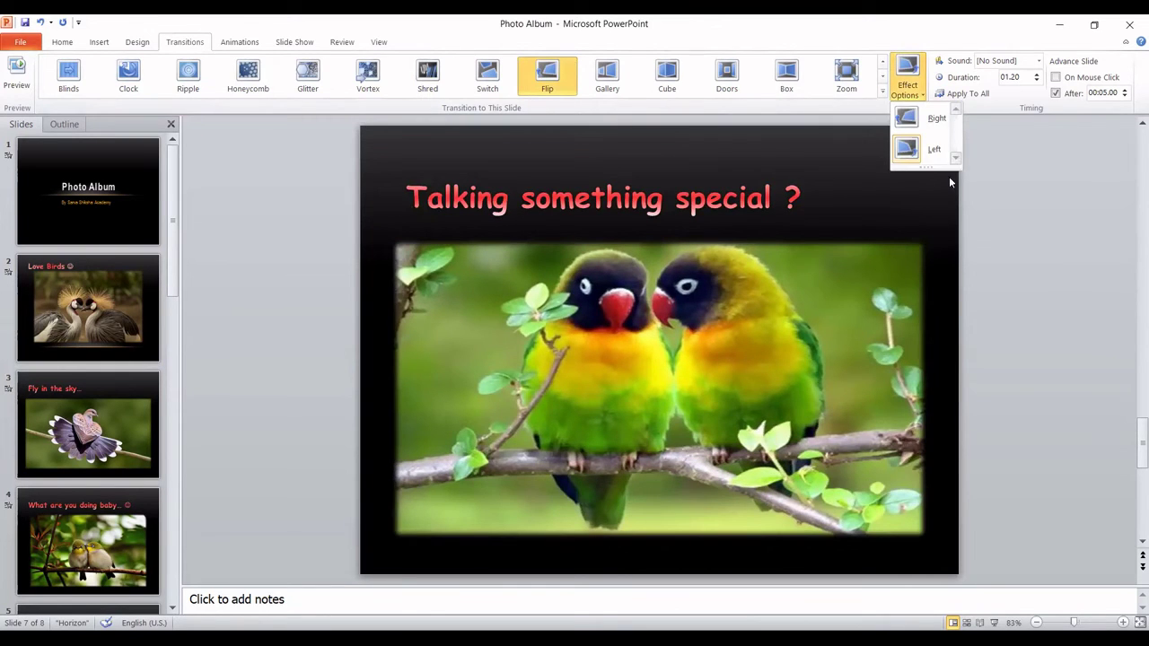
Switch slide 7's transition to Zoom and expand the full transitions gallery
click(844, 83)
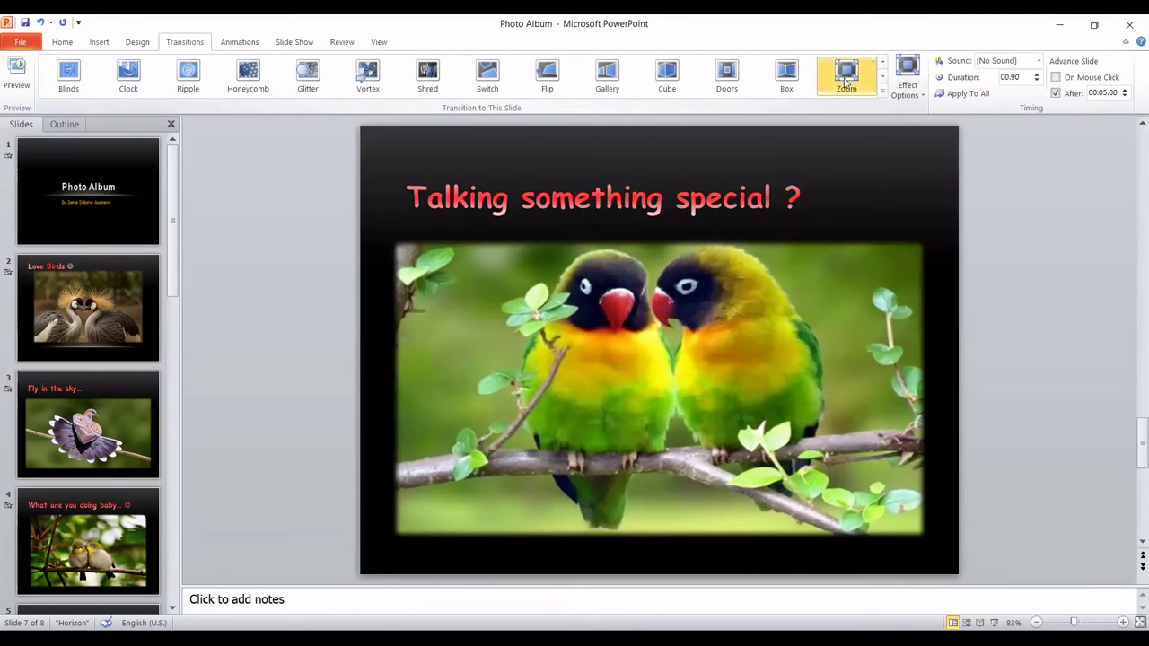
click(882, 93)
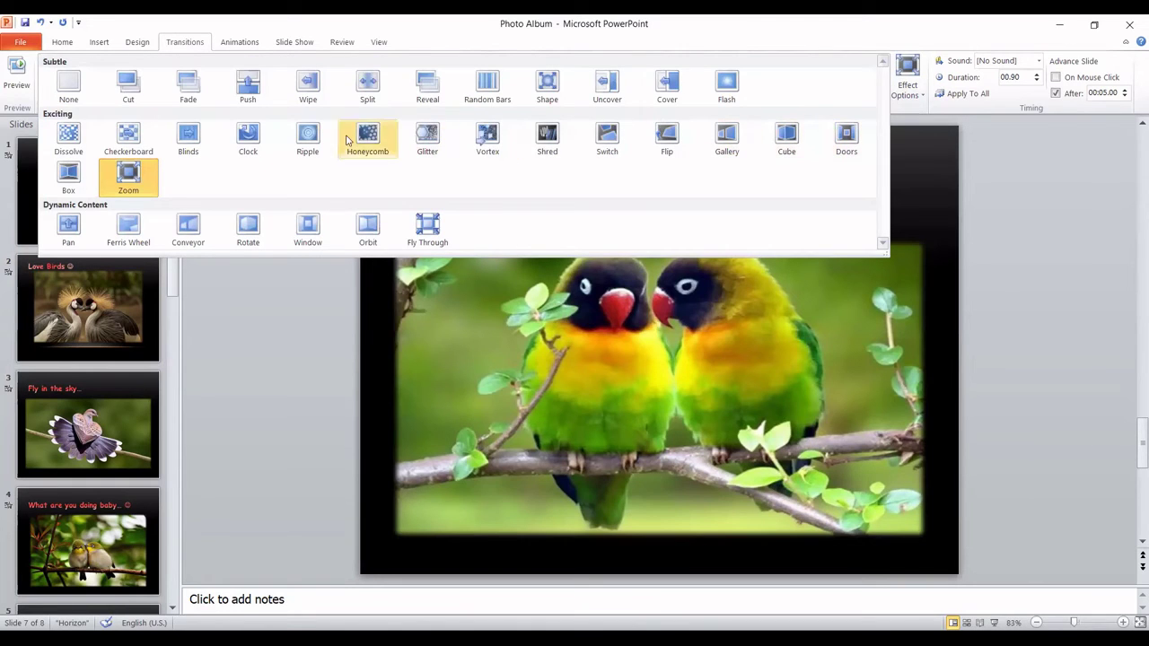
key(Escape)
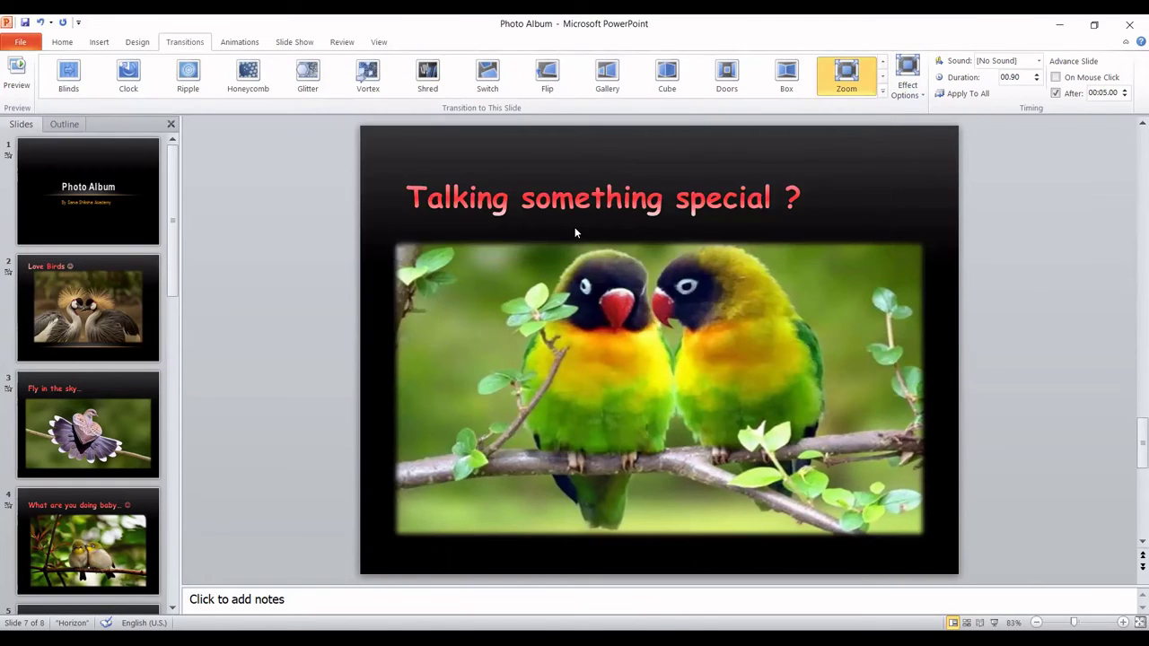
click(882, 97)
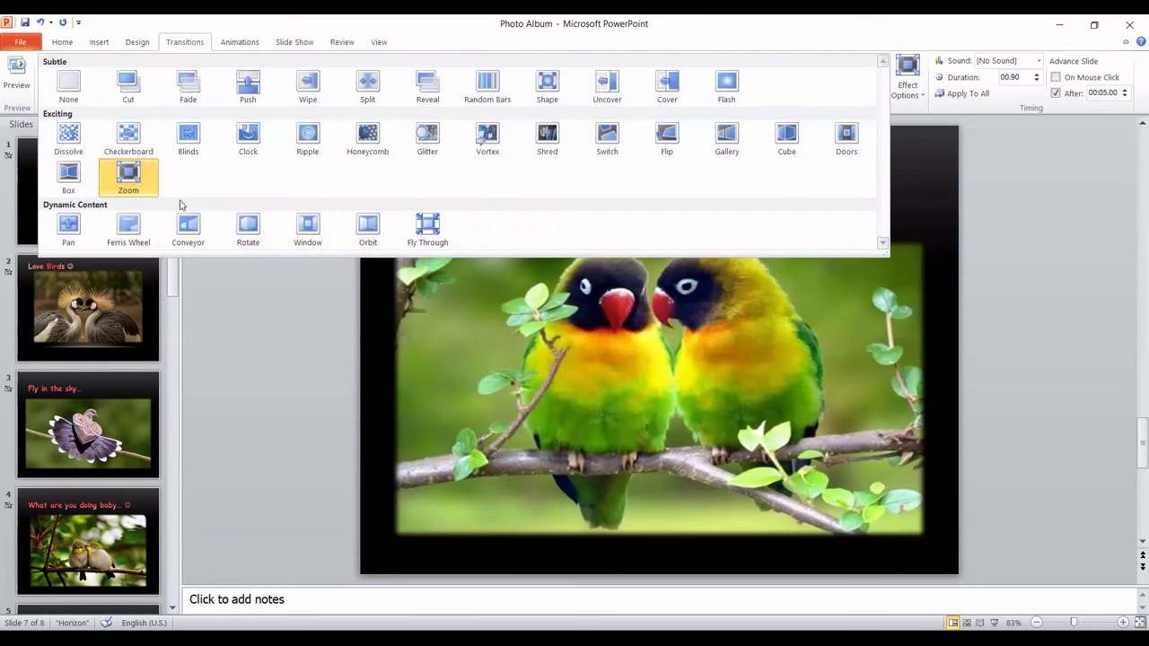
Try Conveyor from Dynamic Content, then apply Window to slide 7 and preview it
click(192, 226)
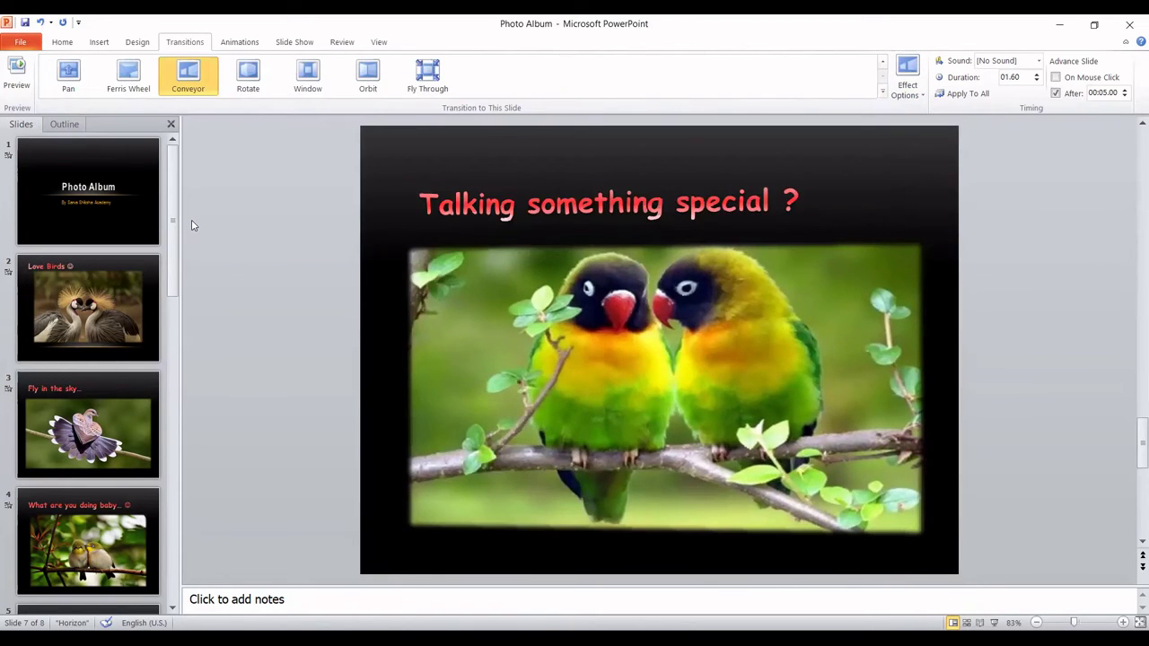
click(309, 66)
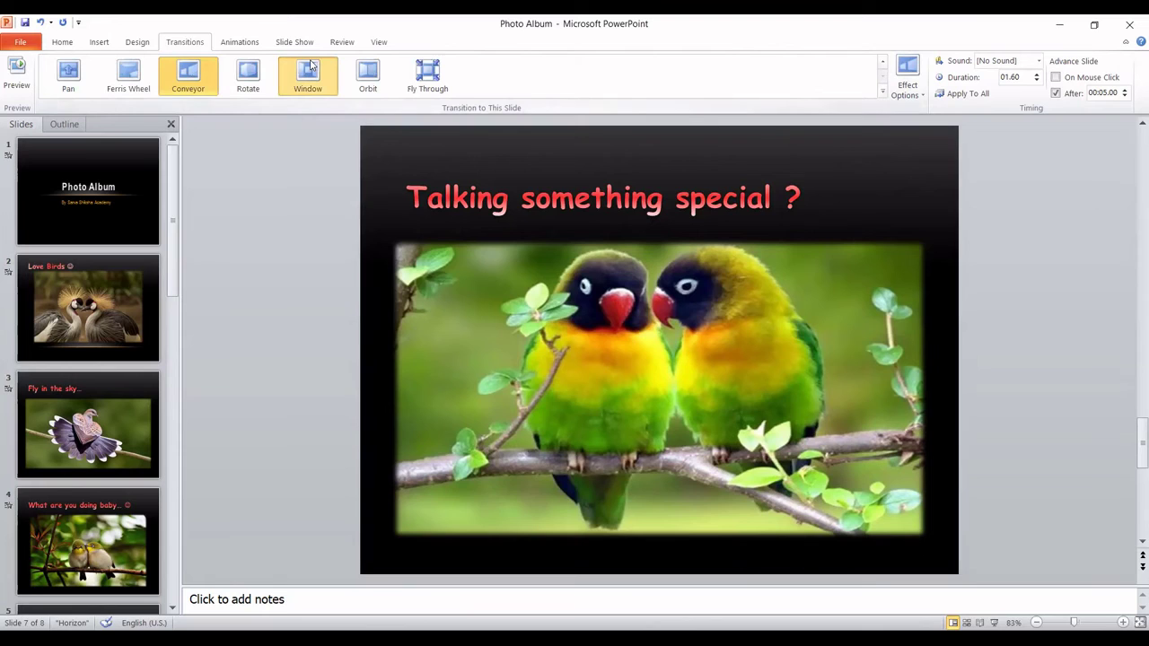
click(310, 65)
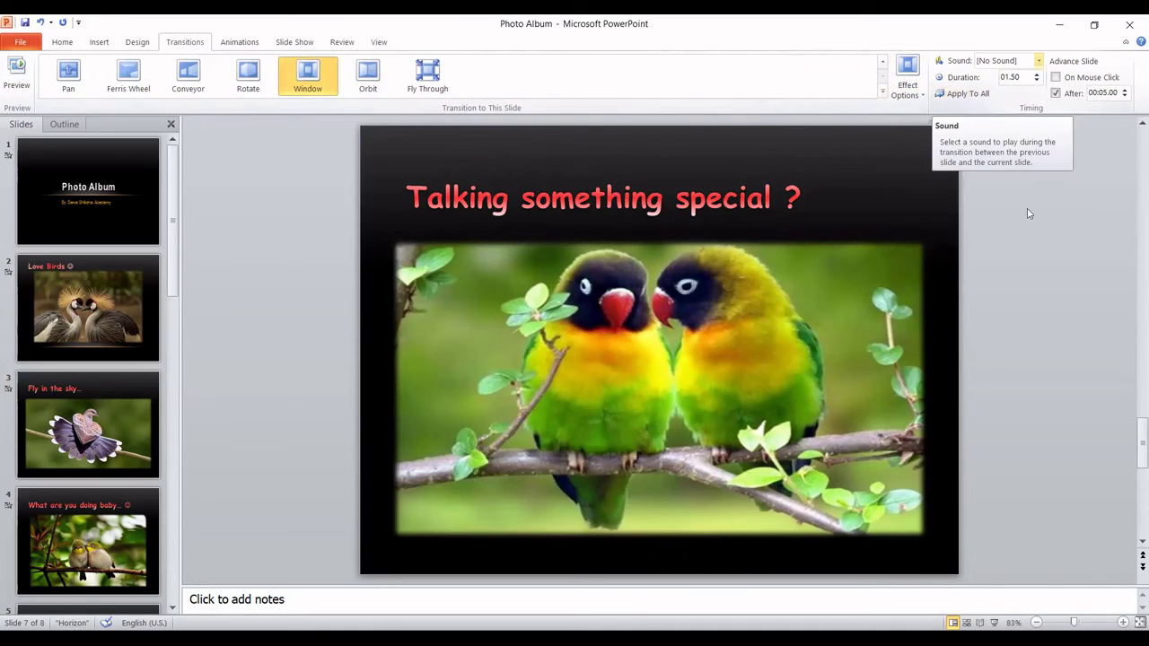
Keep No Sound, set duration 01.00 and After 00:02.00, and apply to all slides
click(1039, 60)
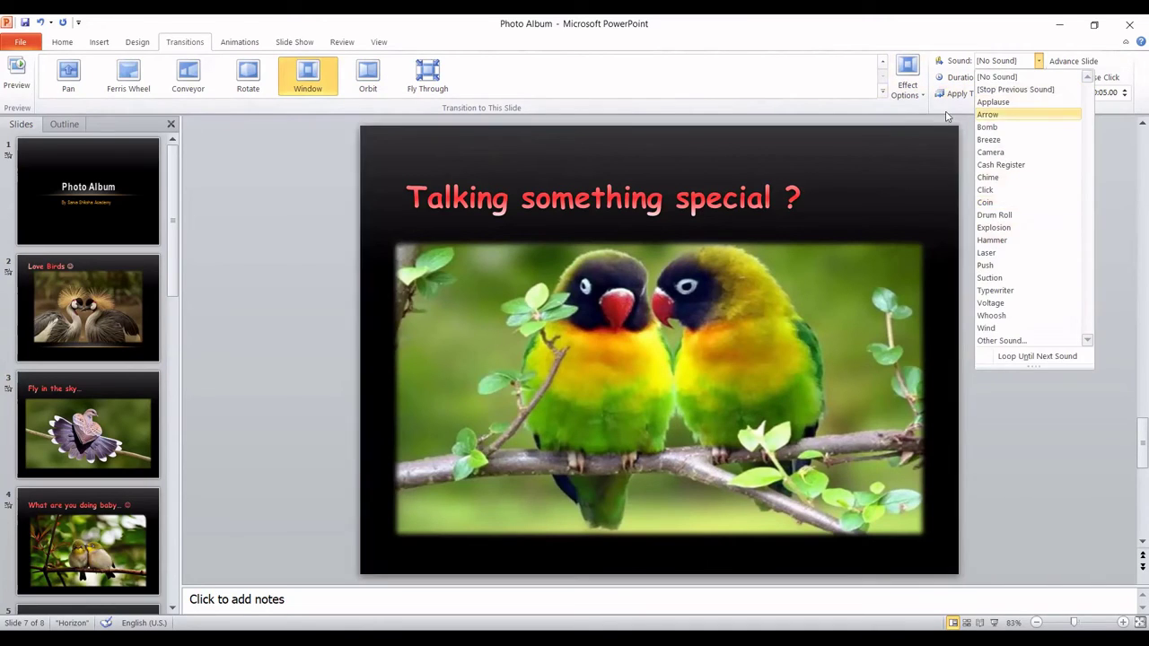
click(1036, 59)
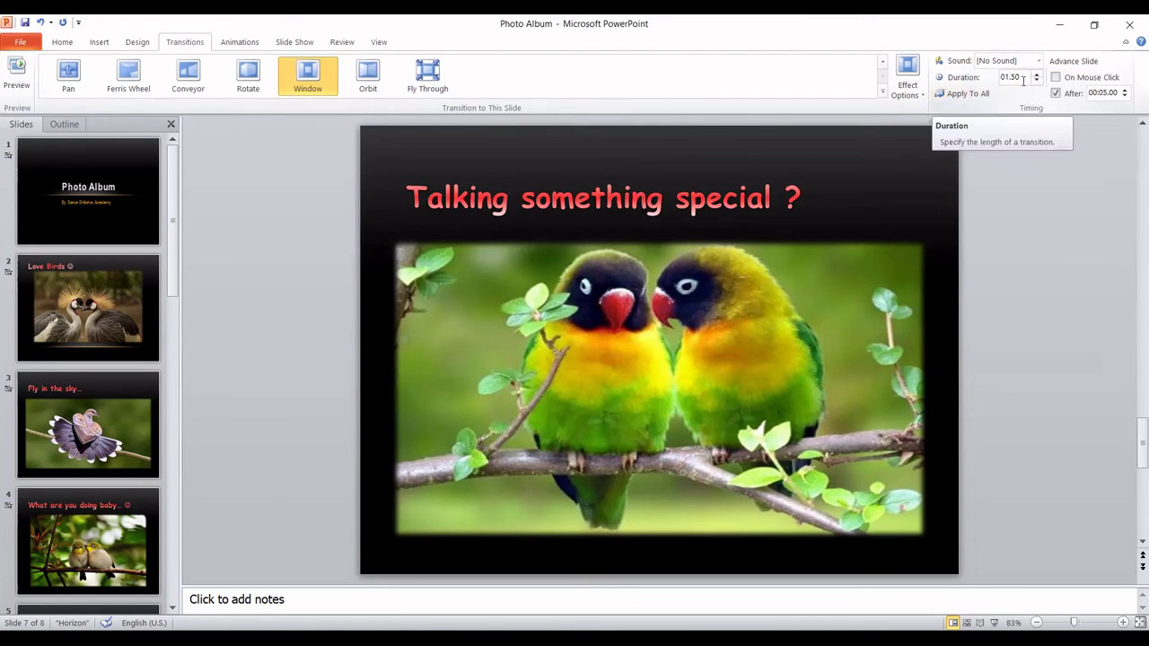
click(1036, 81)
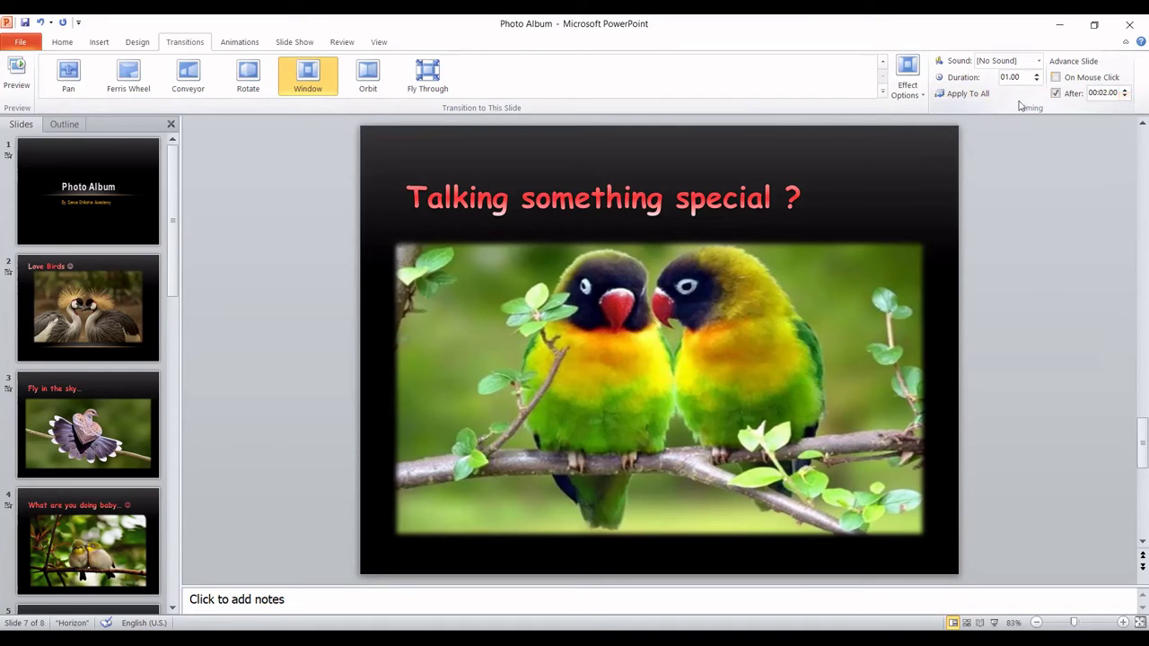
click(960, 95)
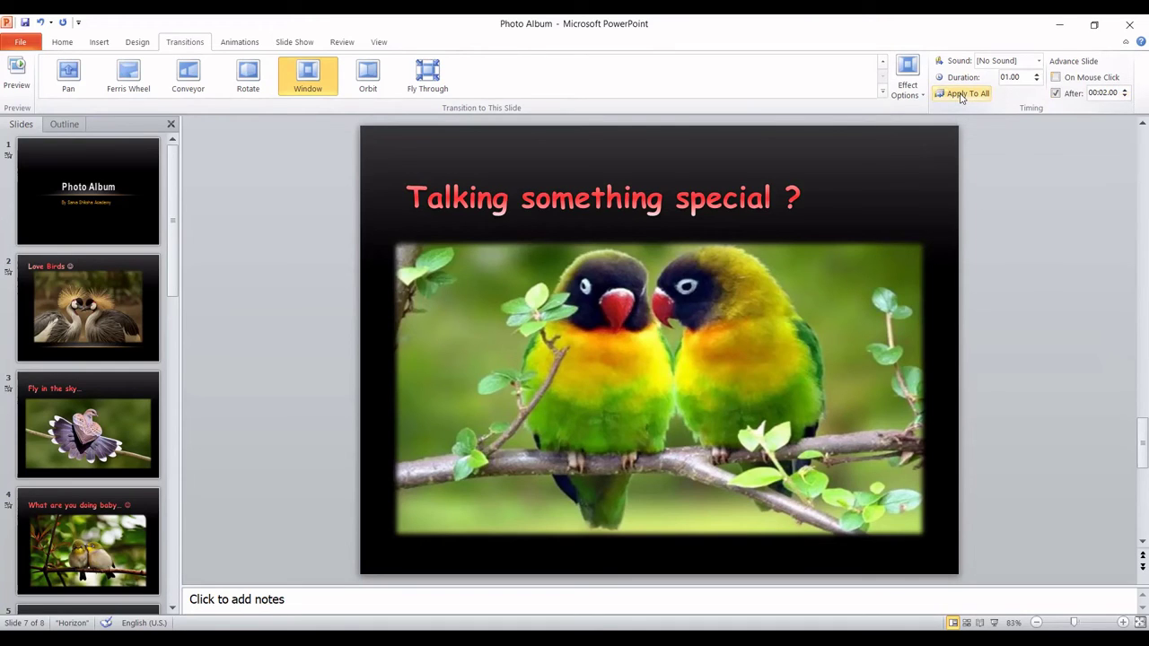
click(994, 622)
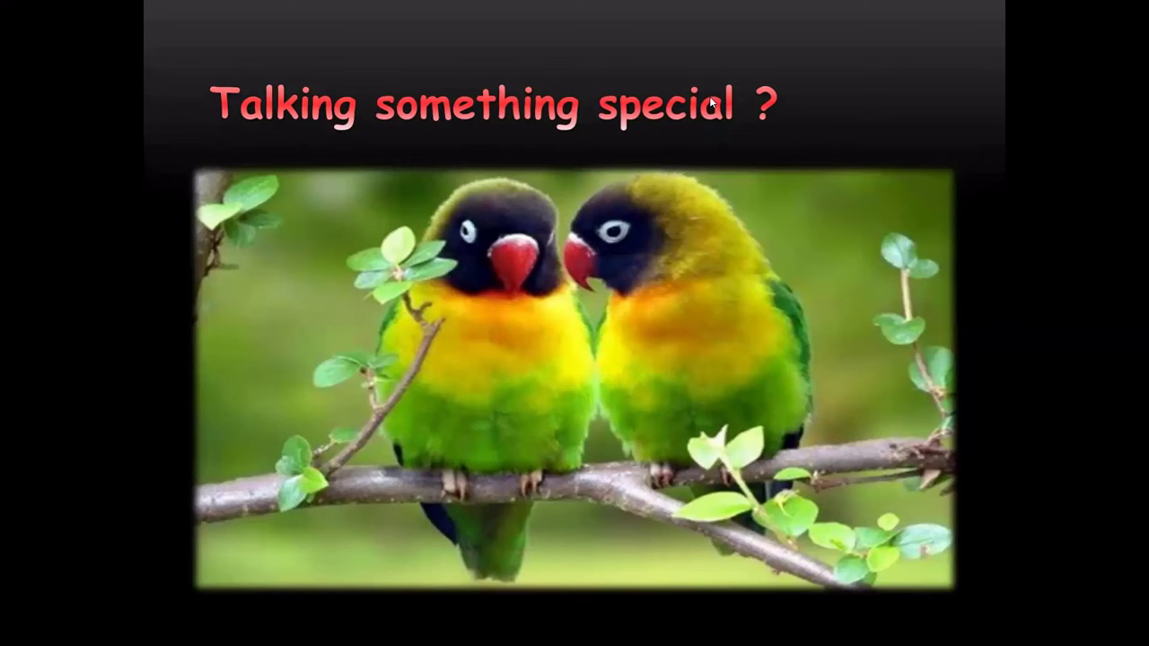
click(709, 104)
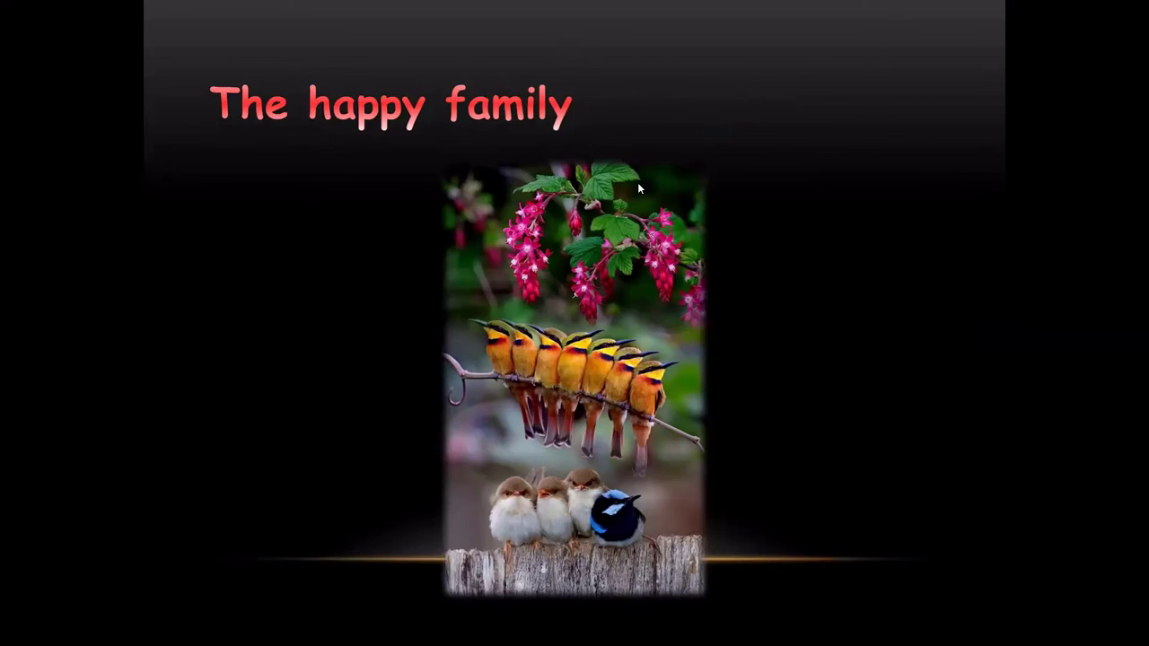
click(375, 235)
key(Left)
key(Left)
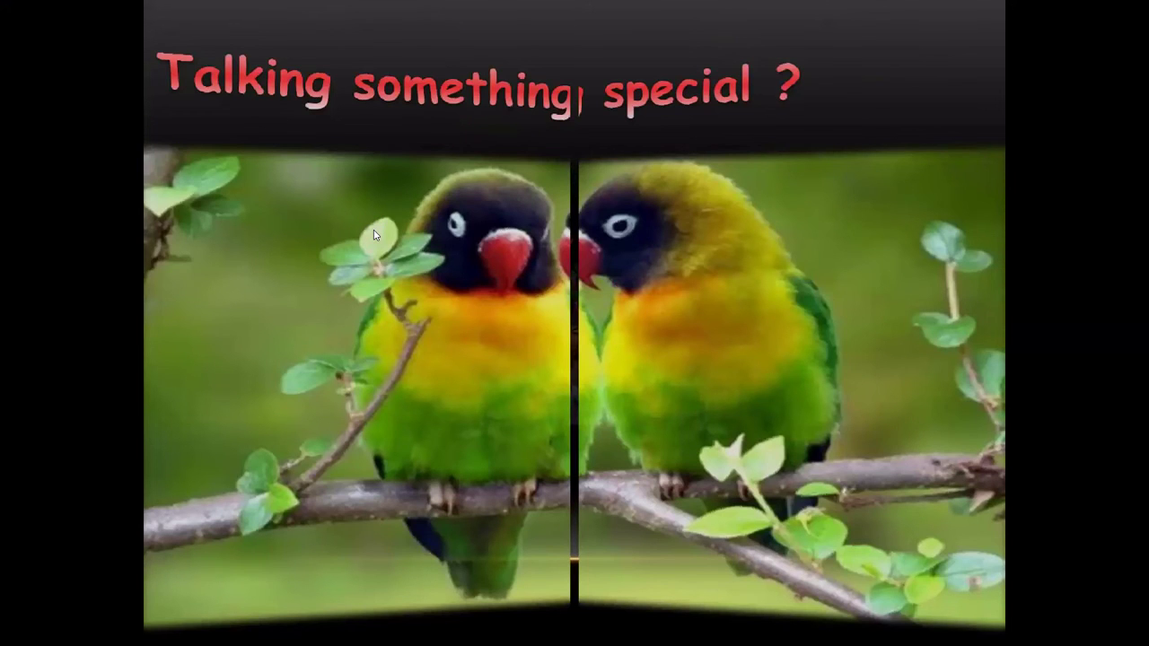
key(Left)
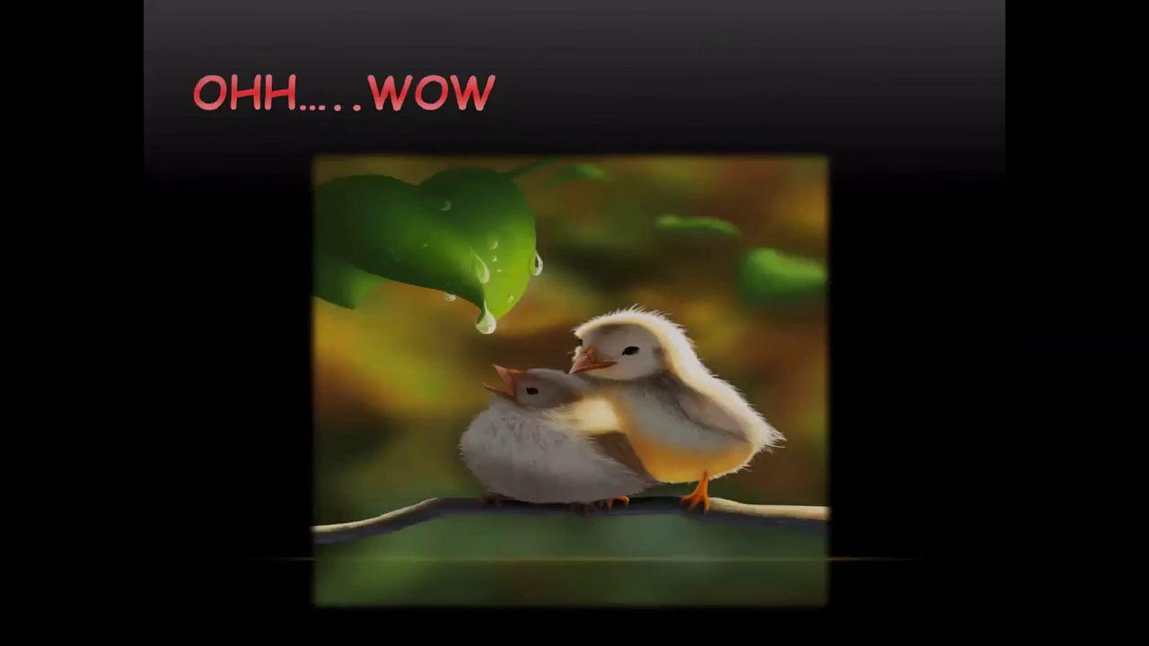
key(Left)
key(Left)
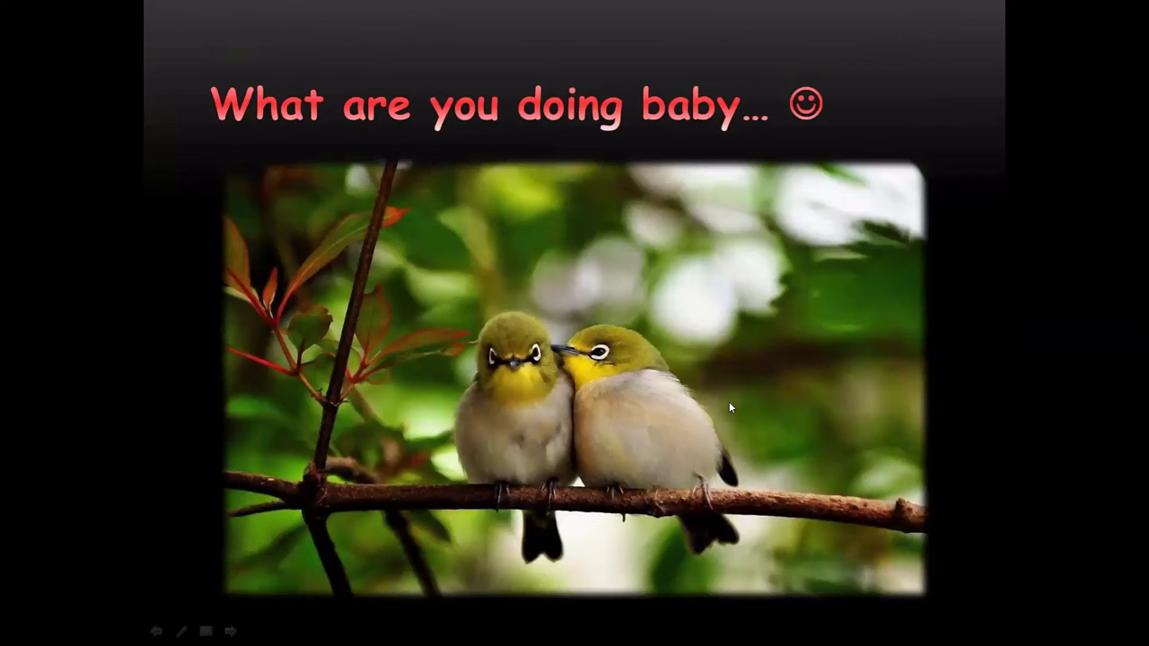
key(Left)
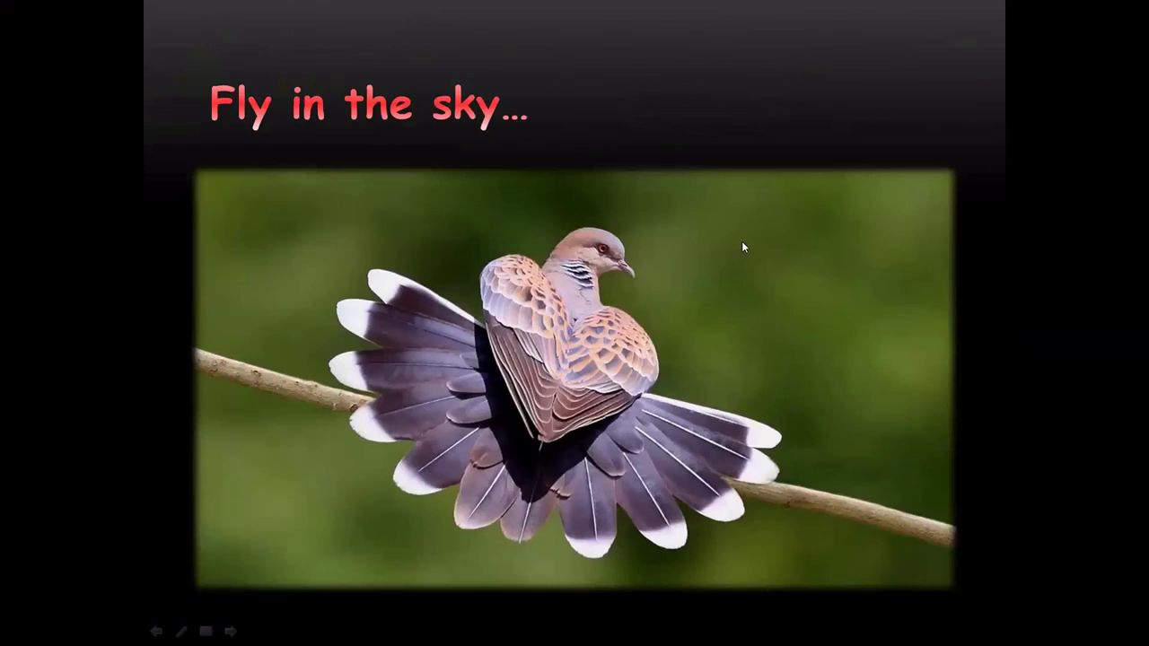
key(Left)
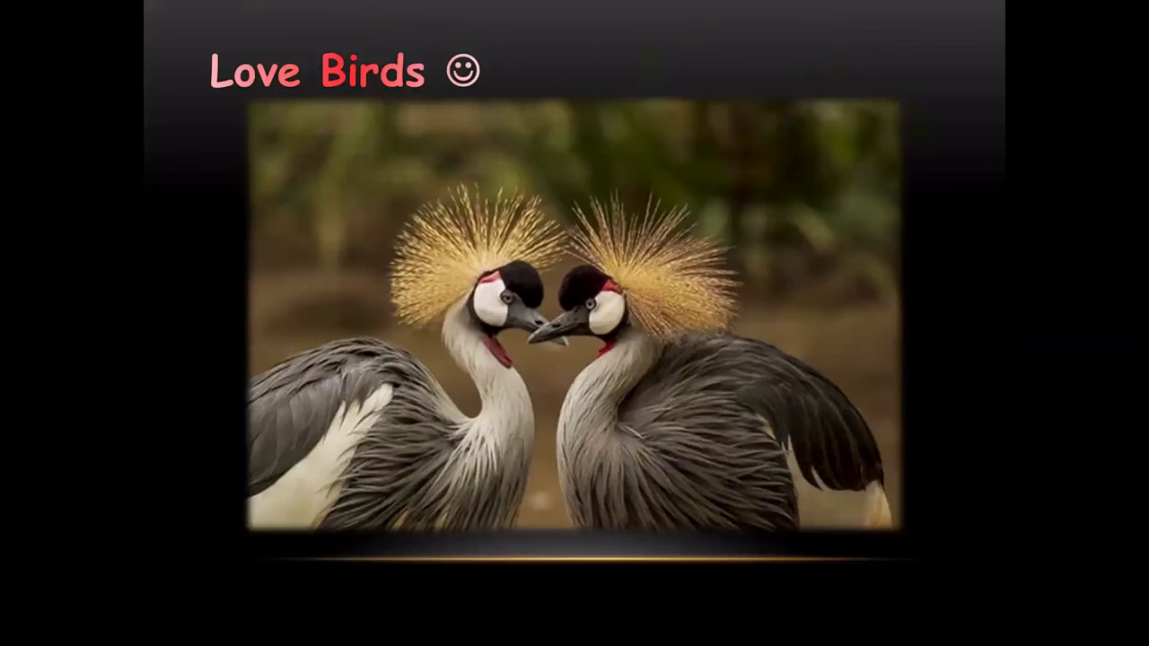
key(Left)
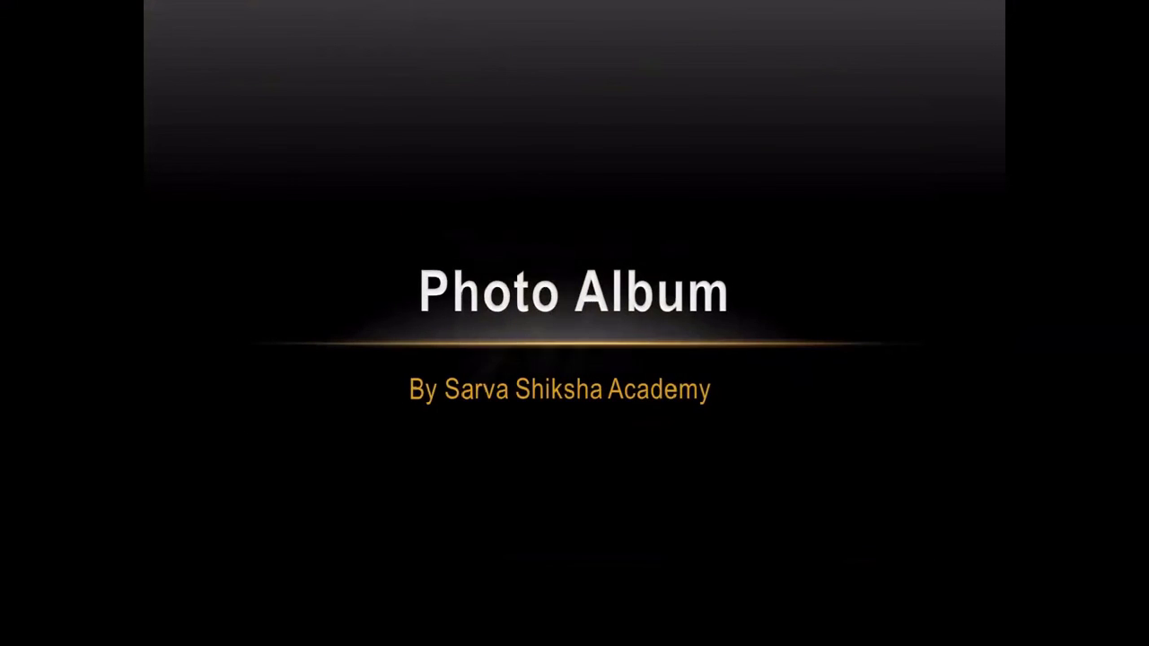
key(Right)
key(Right)
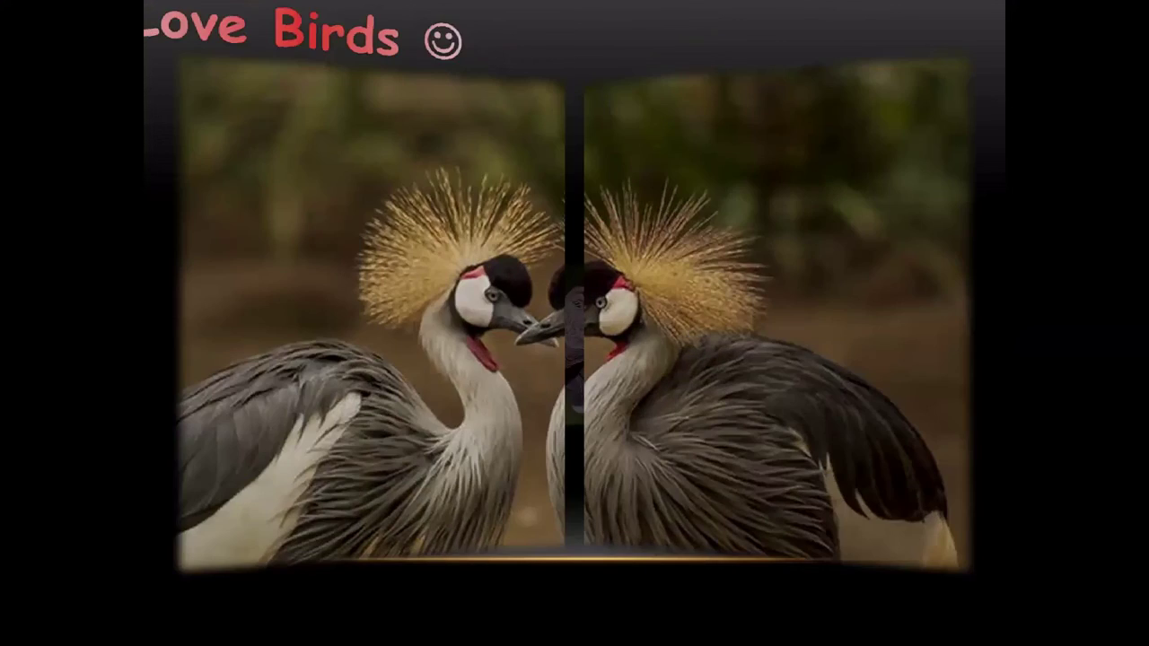
key(Right)
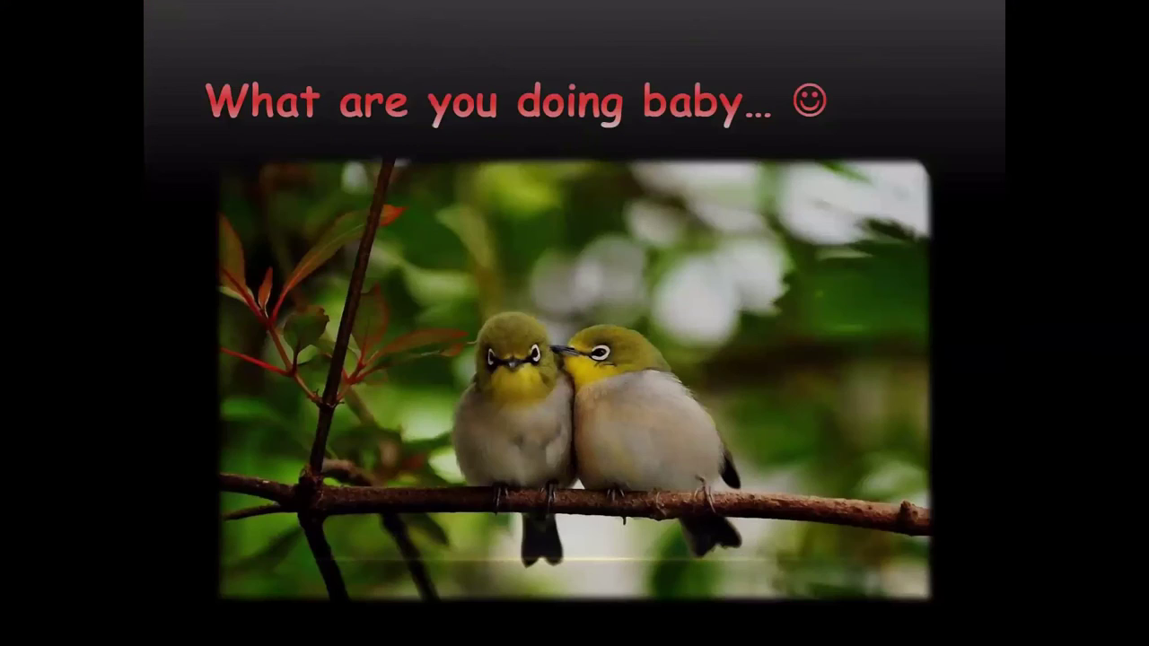
key(Right)
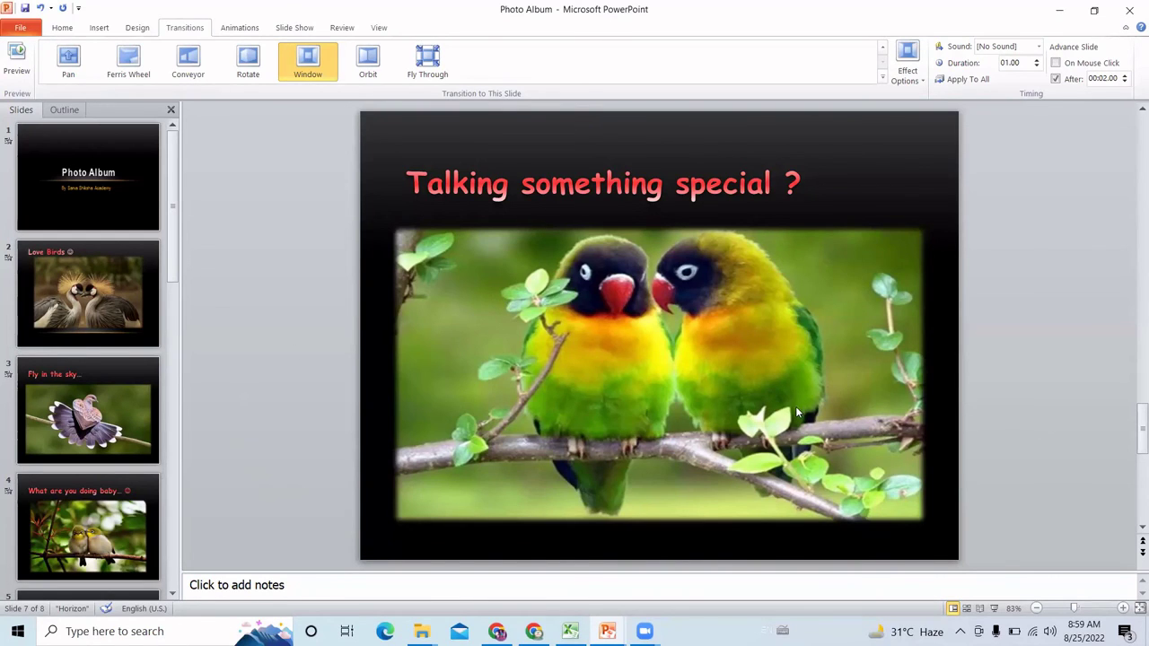
Switch to Slide Sorter and select the Photo Album, Love Birds and Fly in the sky slides
click(966, 609)
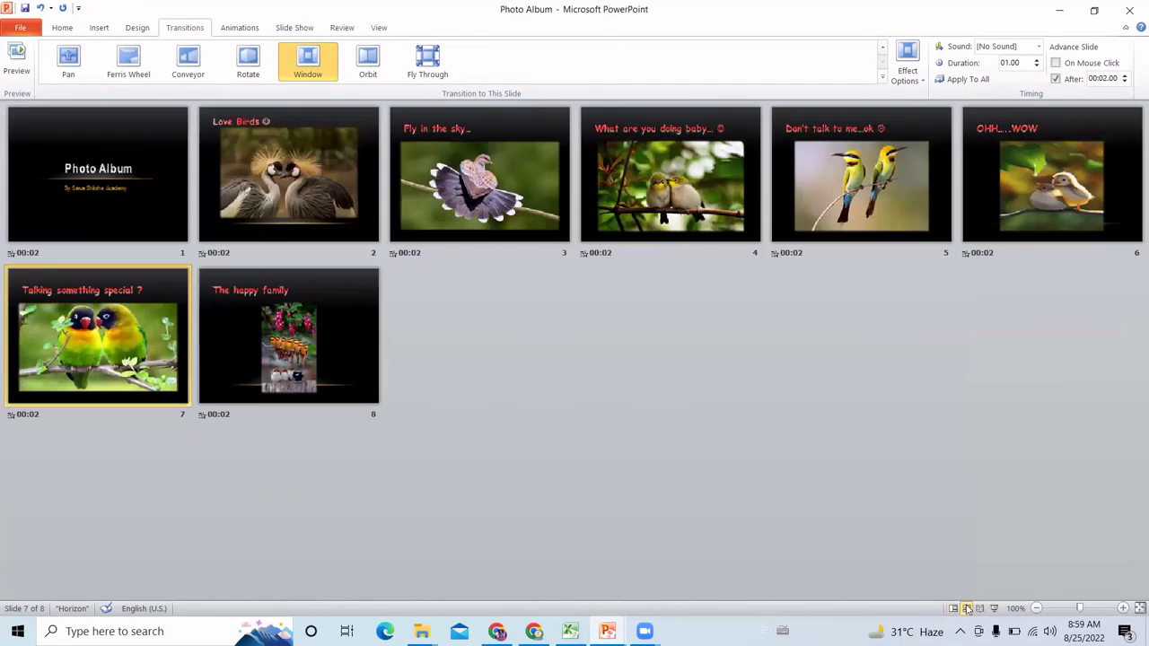
click(80, 188)
click(233, 185)
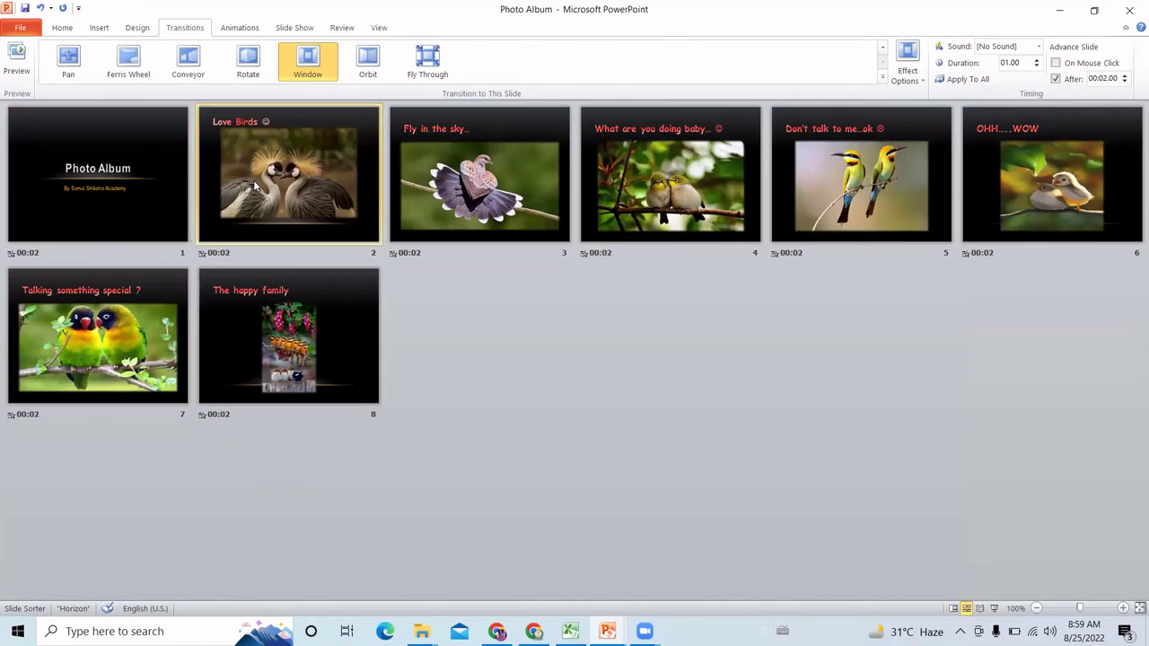
click(507, 181)
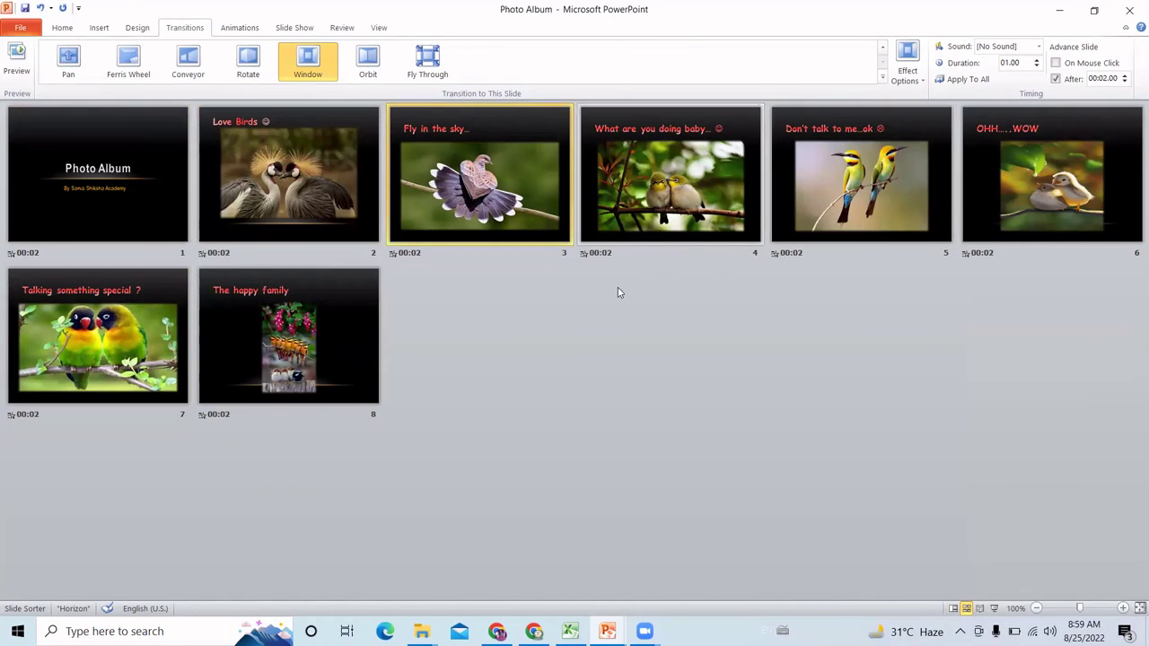